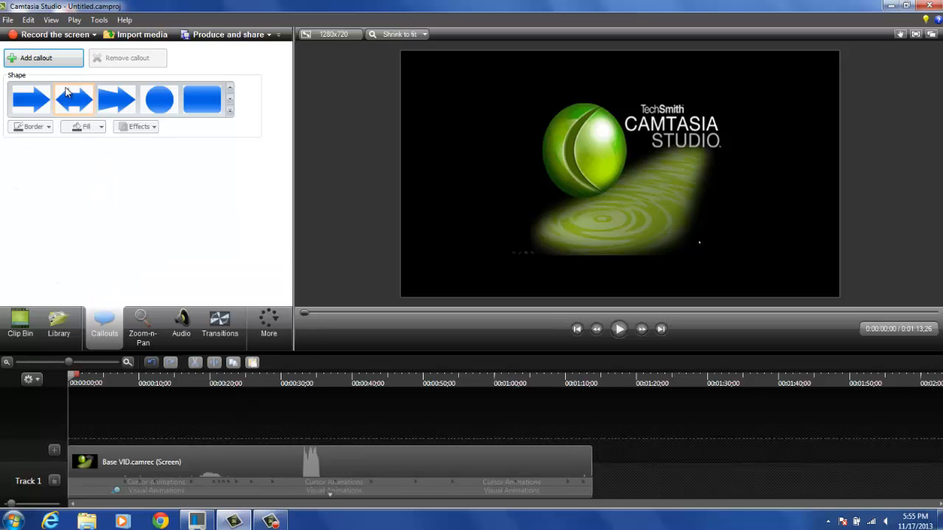
- Add a blue right-pointing arrow callout containing the text "Hello!" at the start of the timeline
{"action": "left_click", "coordinate": [228, 100]}
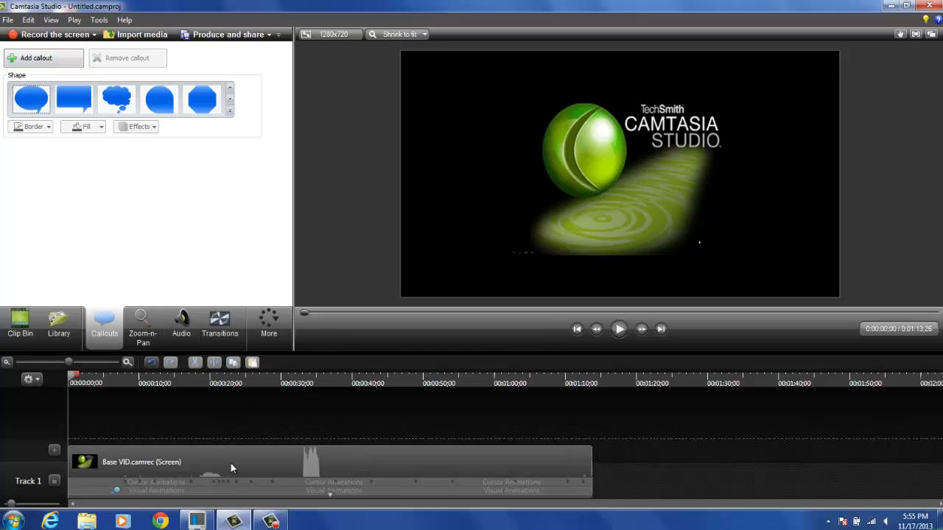
{"action": "left_click", "coordinate": [44, 58]}
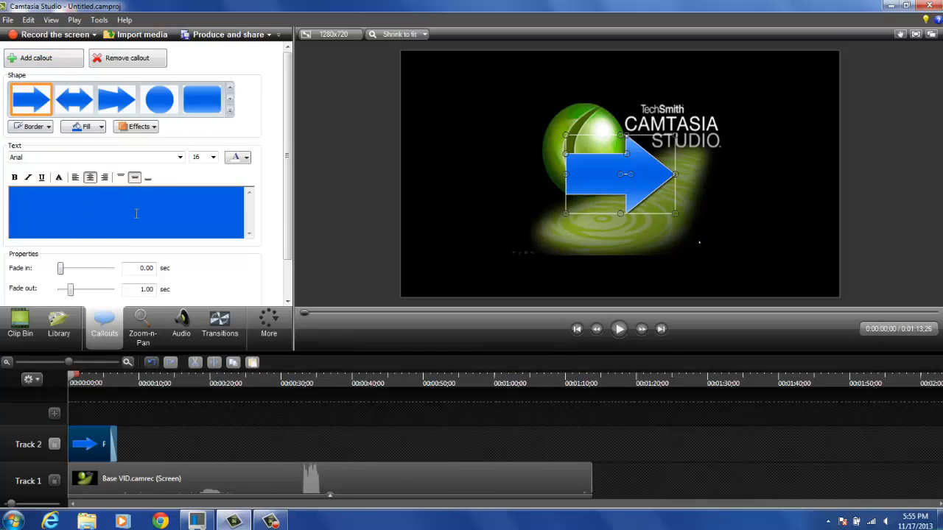
{"action": "type", "text": "Hello!"}
- Format the callout's "Hello!" text as bold and italic
{"action": "left_click_drag", "start_coordinate": [145, 195], "coordinate": [112, 194]}
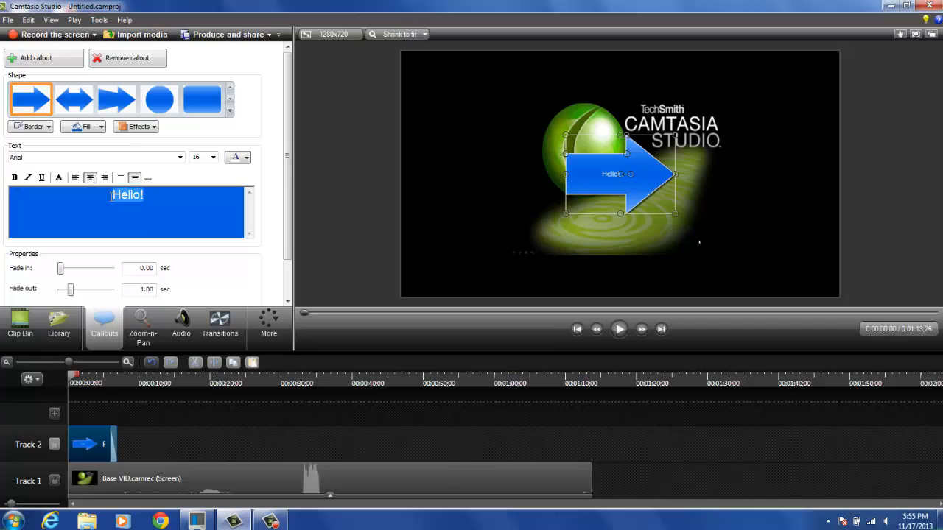
{"action": "left_click", "coordinate": [14, 177]}
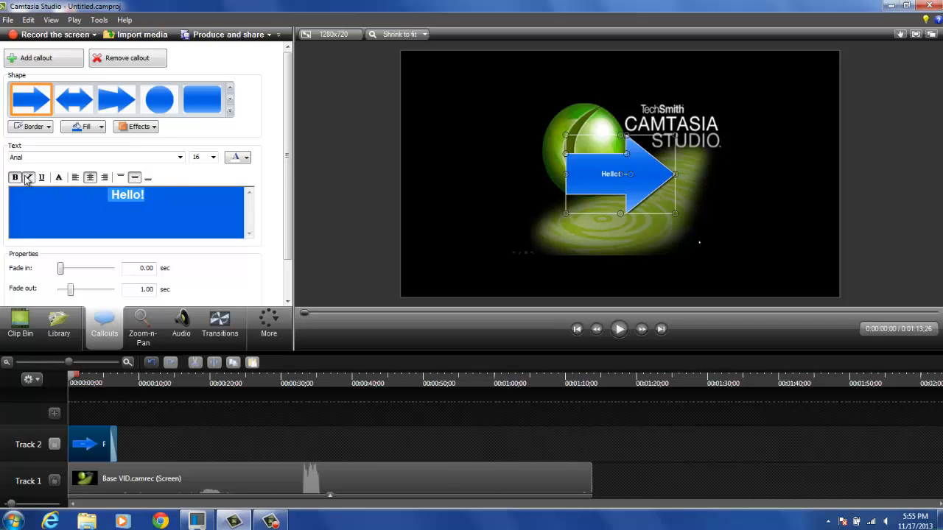
{"action": "left_click", "coordinate": [28, 177]}
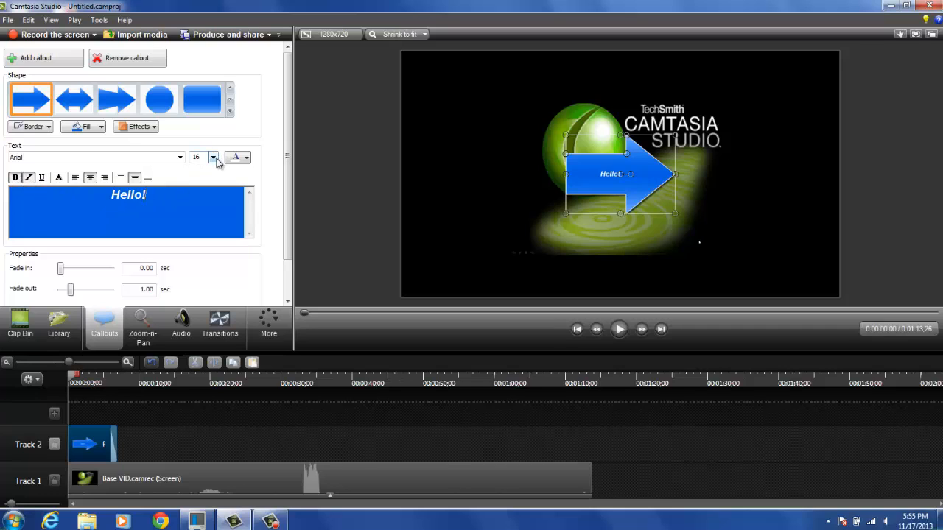
{"action": "left_click", "coordinate": [213, 157]}
{"action": "left_click", "coordinate": [246, 159]}
{"action": "left_click", "coordinate": [247, 160]}
{"action": "left_click", "coordinate": [252, 197]}
- Set the arrow callout's fade-in to about 1.03 seconds
{"action": "scroll", "coordinate": [288, 204], "scroll_direction": "down", "scroll_amount": 2}
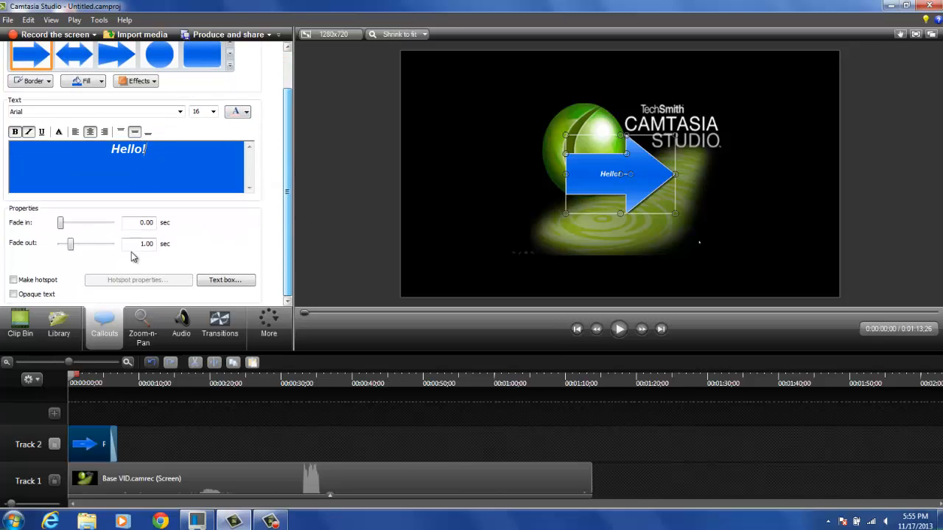
{"action": "left_click_drag", "start_coordinate": [61, 225], "coordinate": [71, 225]}
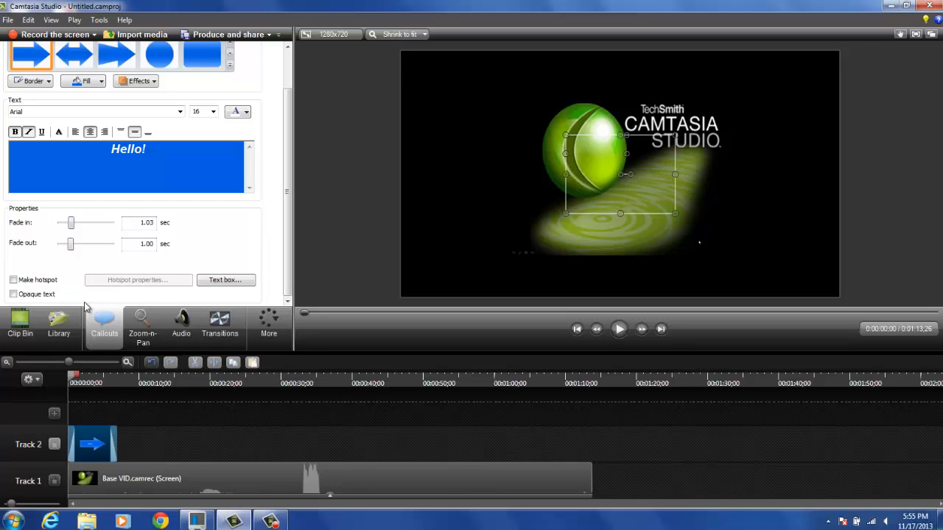
- Try a zoom at the start of the video with 33% scale and with the media fitted to the canvas
{"action": "left_click", "coordinate": [149, 335]}
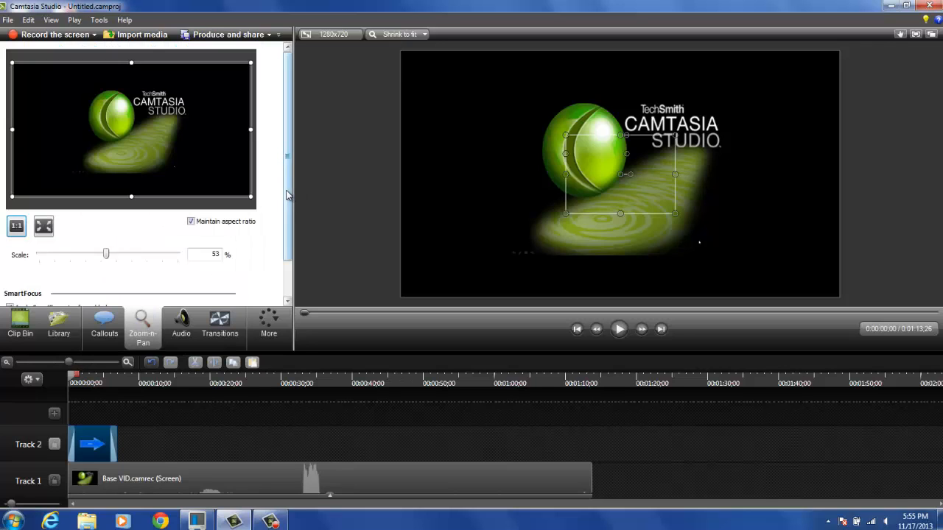
{"action": "scroll", "coordinate": [288, 215], "scroll_direction": "down", "scroll_amount": 1}
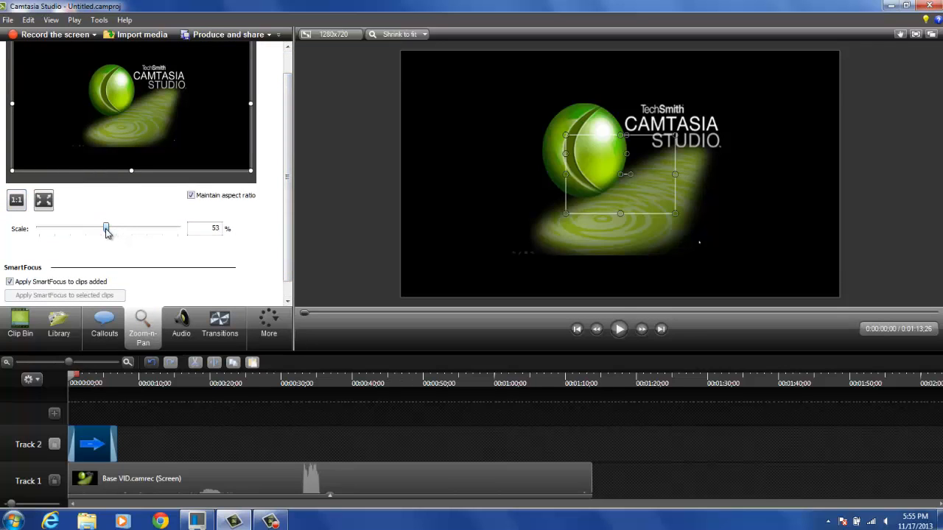
{"action": "left_click_drag", "start_coordinate": [108, 229], "coordinate": [75, 235]}
{"action": "left_click", "coordinate": [44, 202]}
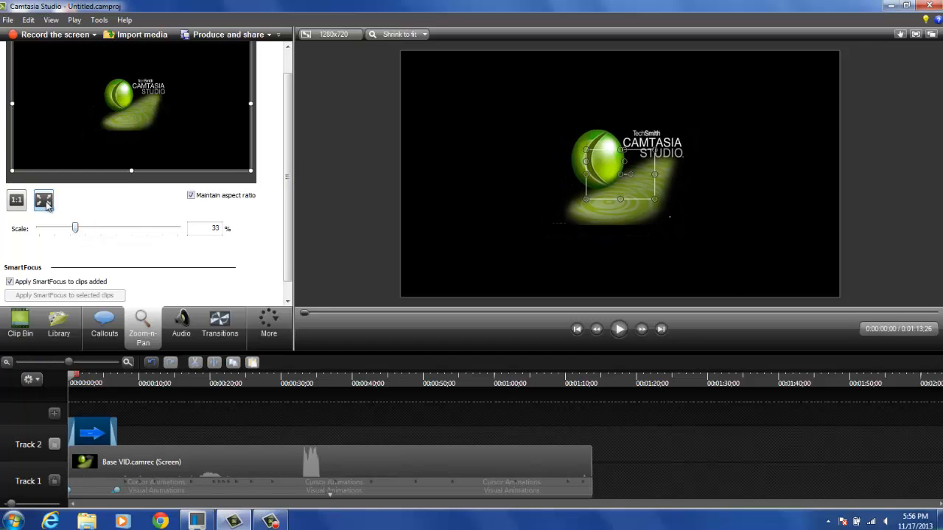
{"action": "left_click", "coordinate": [46, 206]}
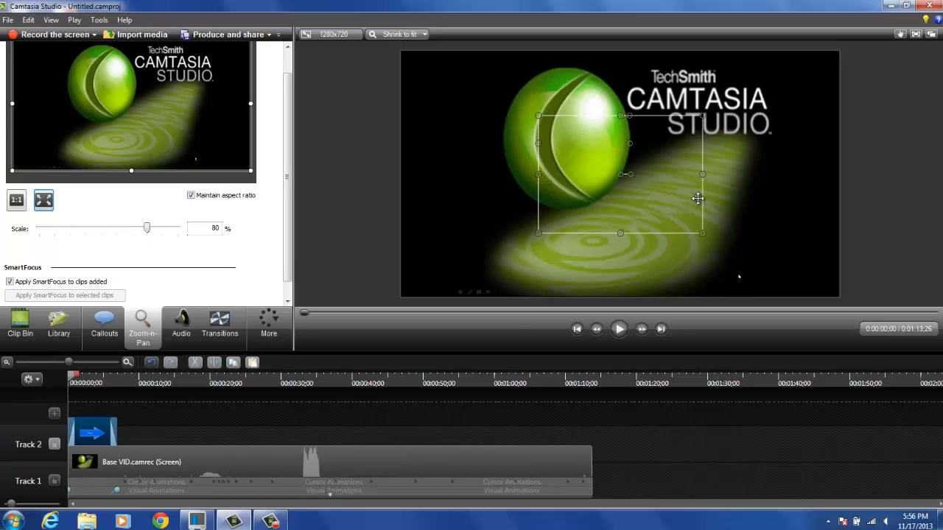
- Set the opening zoom to actual size, and enlarge its zoom rectangle around the Camtasia logo to reach 85% scale
{"action": "left_click", "coordinate": [17, 201]}
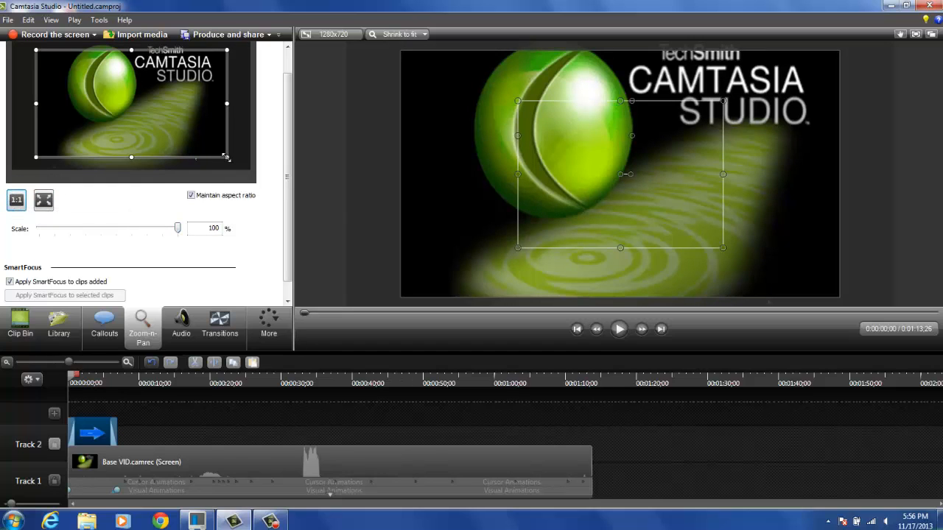
{"action": "left_click_drag", "start_coordinate": [227, 157], "coordinate": [242, 165]}
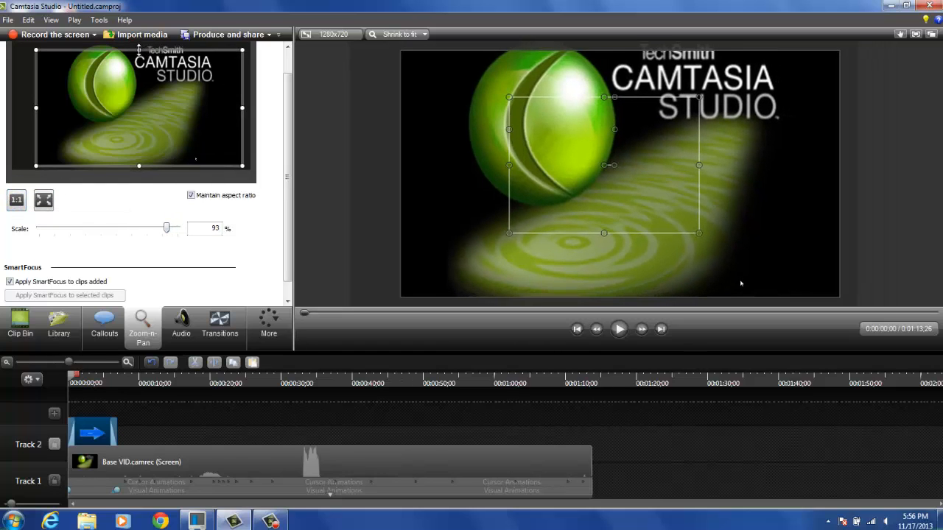
{"action": "left_click_drag", "start_coordinate": [139, 49], "coordinate": [139, 44]}
{"action": "left_click_drag", "start_coordinate": [30, 44], "coordinate": [22, 39]}
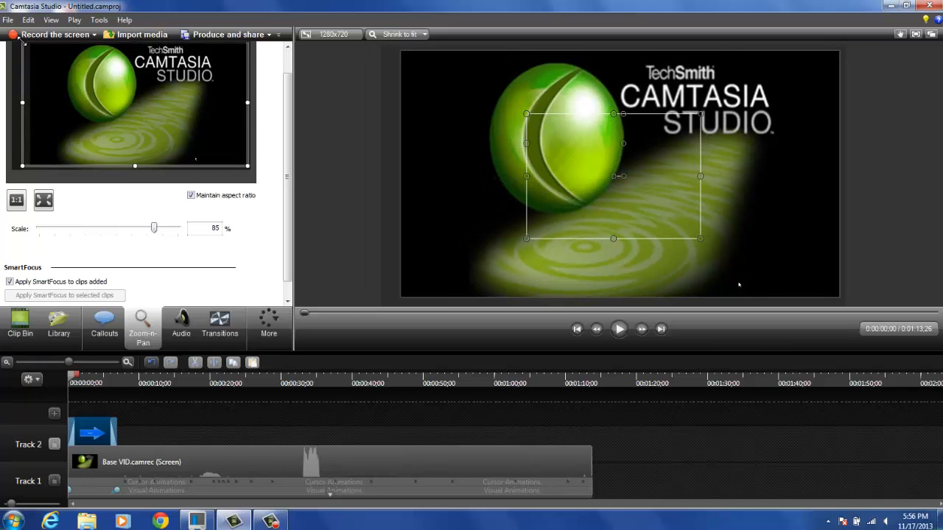
- Add the Checkerboard transition to the Base VID clip on Track 1
{"action": "left_click", "coordinate": [225, 328]}
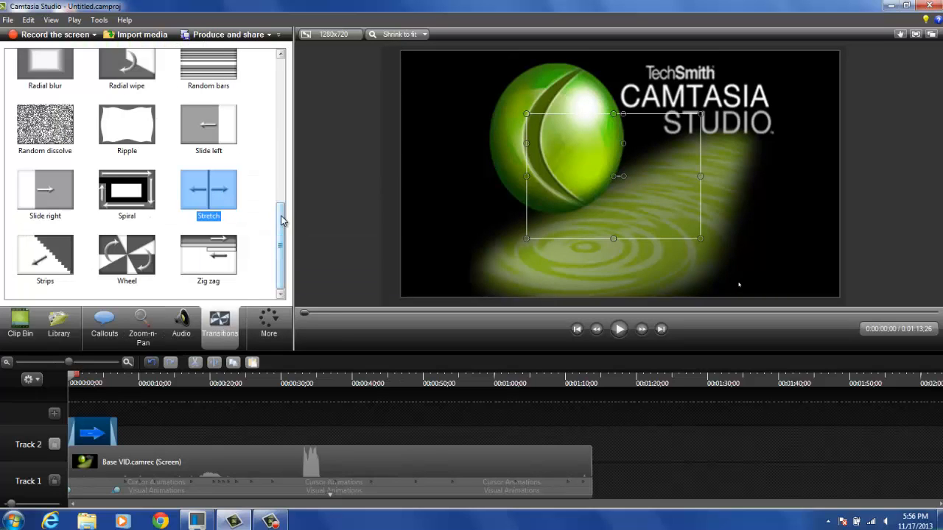
{"action": "left_click_drag", "start_coordinate": [282, 228], "coordinate": [282, 76]}
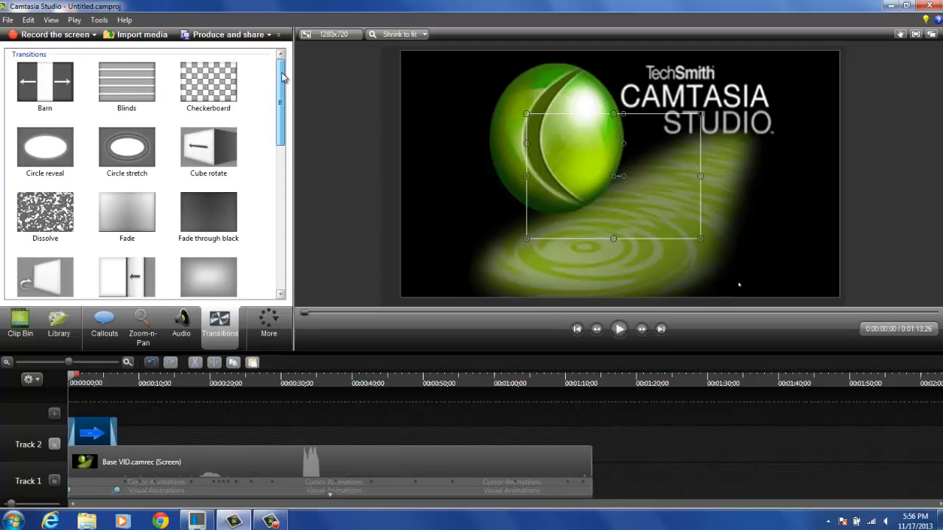
{"action": "right_click", "coordinate": [215, 91]}
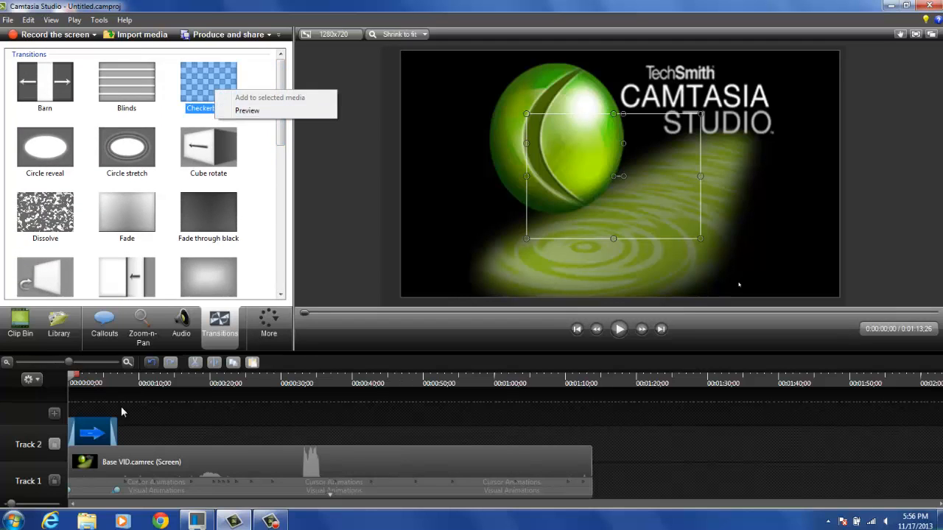
{"action": "left_click", "coordinate": [114, 480]}
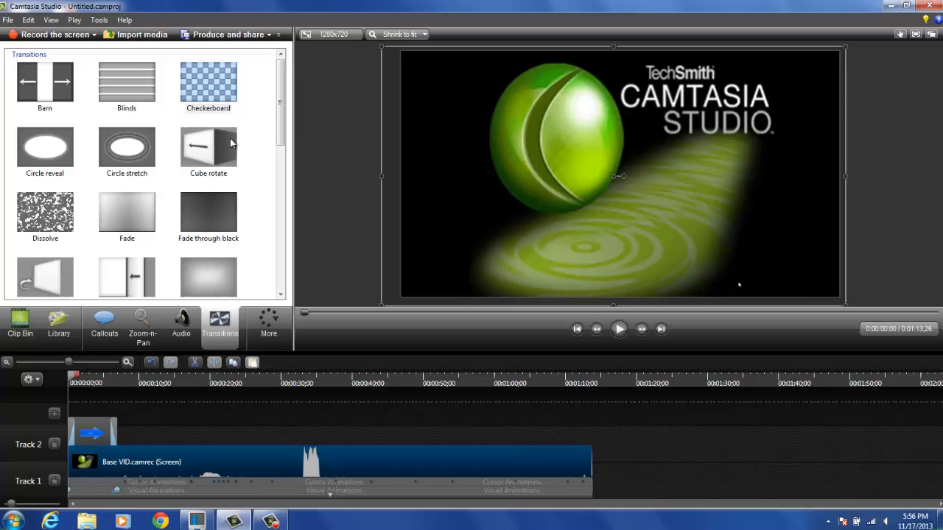
{"action": "right_click", "coordinate": [215, 78]}
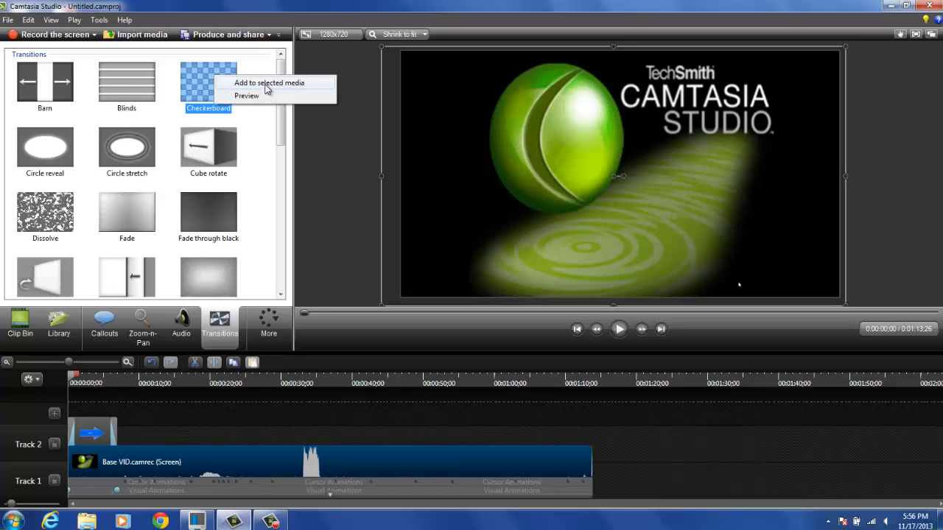
{"action": "left_click", "coordinate": [266, 86]}
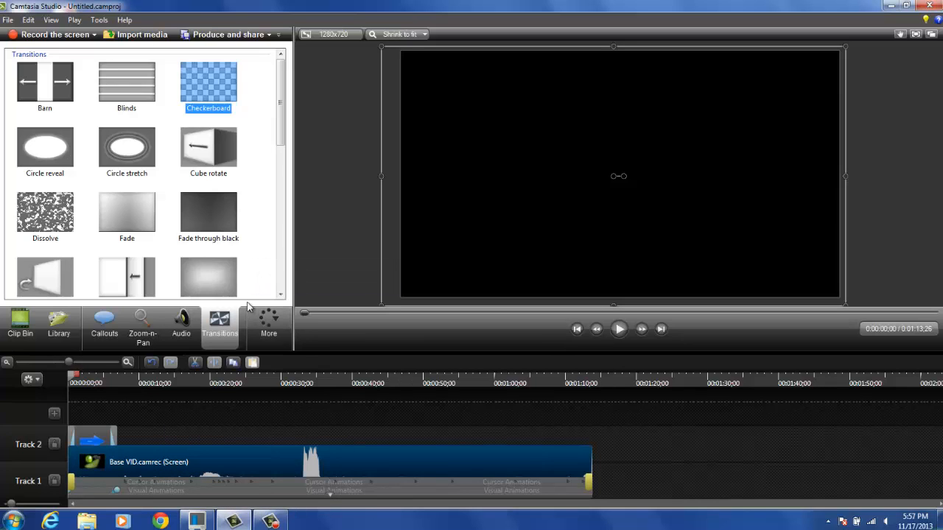
- Add a cursor effects animation to the Base VID clip at 0:00:14;02
{"action": "left_click", "coordinate": [266, 325]}
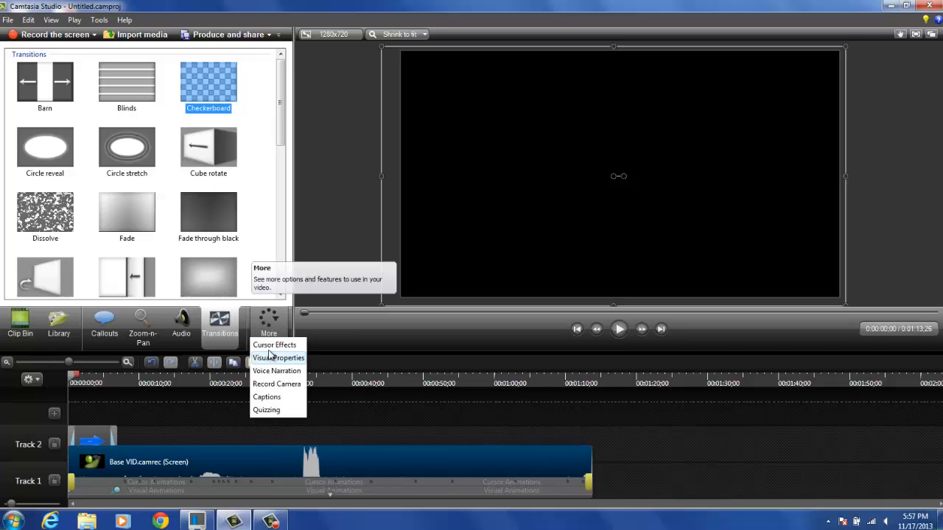
{"action": "left_click", "coordinate": [271, 351]}
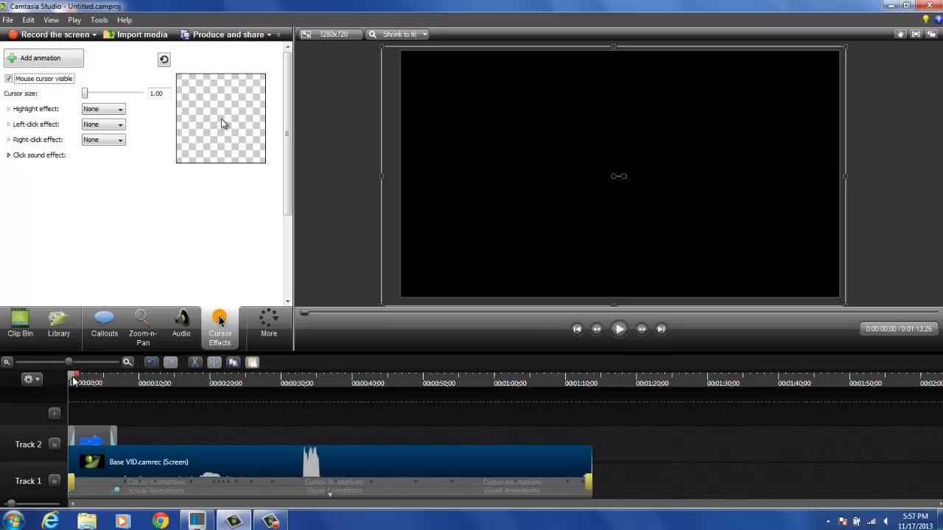
{"action": "left_click_drag", "start_coordinate": [74, 380], "coordinate": [172, 391]}
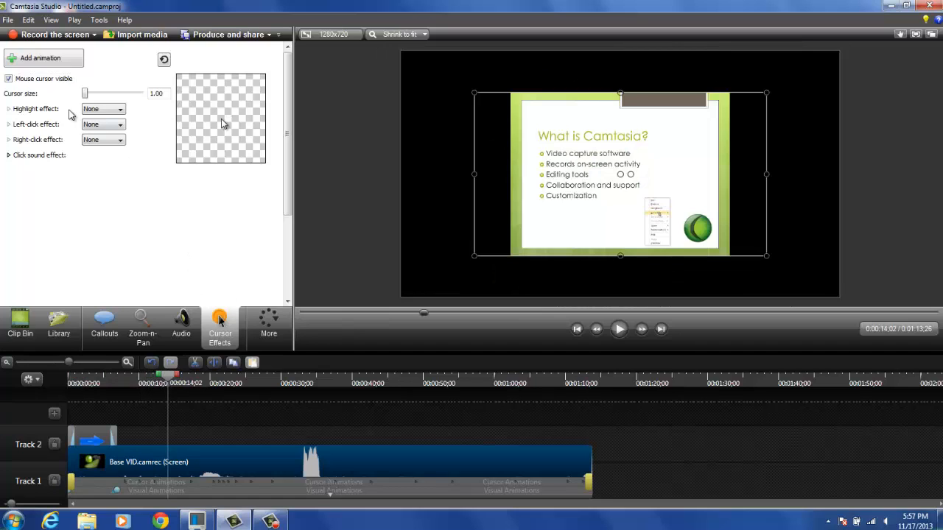
{"action": "left_click", "coordinate": [59, 59]}
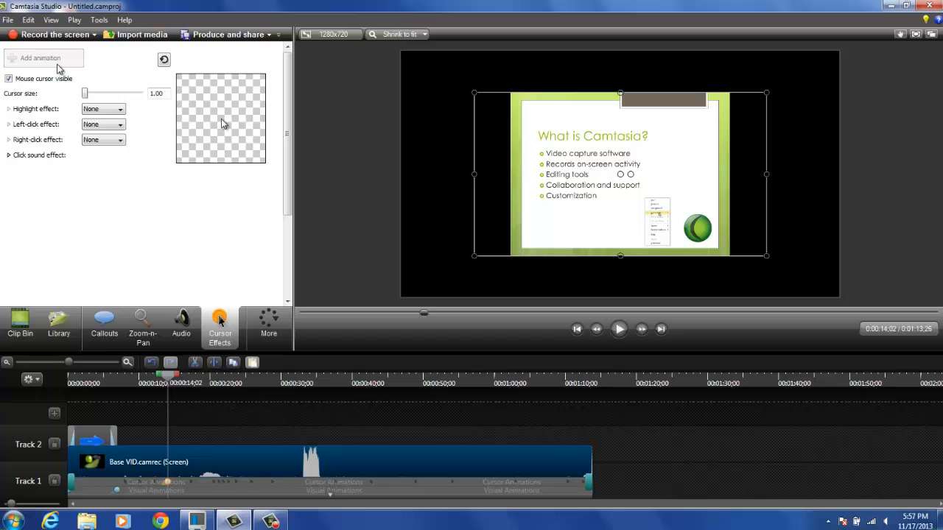
- Try Highlight and Magnify as the cursor highlight effect and settle on Spotlight
{"action": "left_click", "coordinate": [120, 109]}
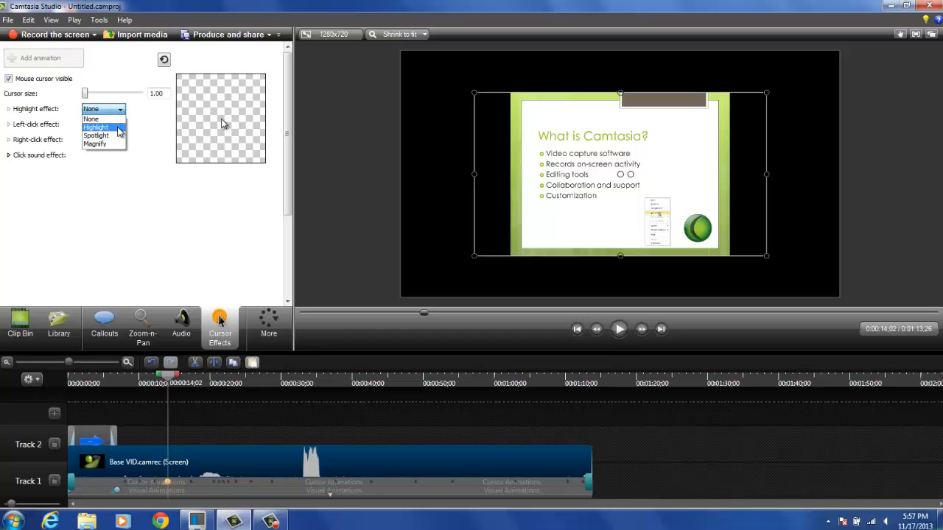
{"action": "left_click", "coordinate": [118, 128]}
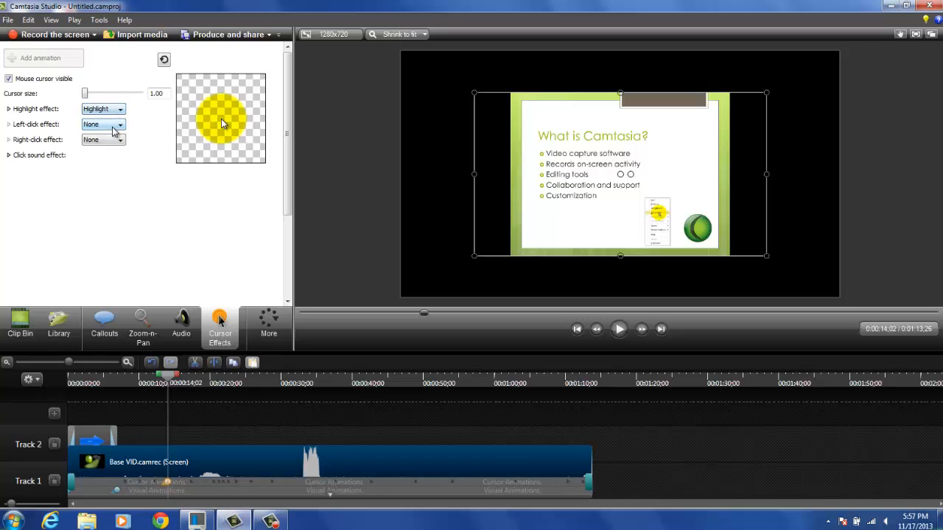
{"action": "left_click", "coordinate": [113, 127]}
{"action": "left_click", "coordinate": [113, 110]}
{"action": "left_click", "coordinate": [120, 107]}
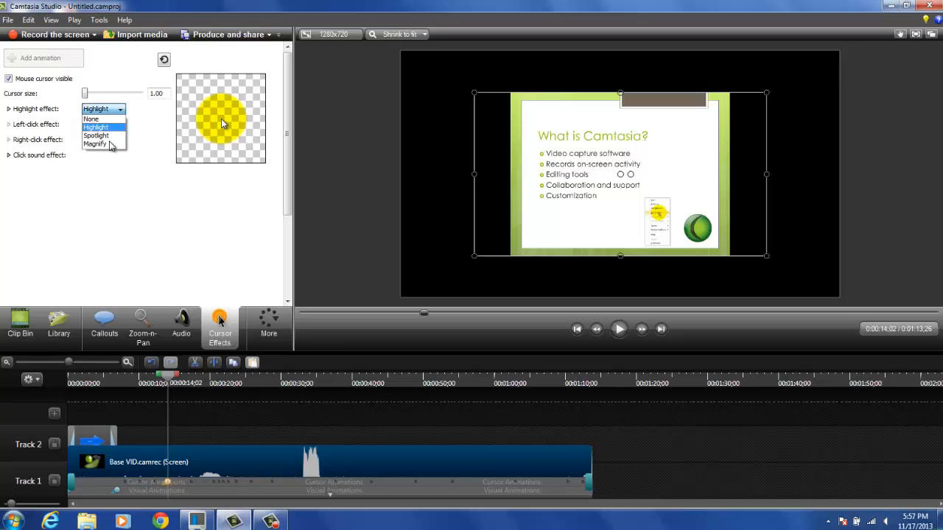
{"action": "left_click", "coordinate": [110, 143]}
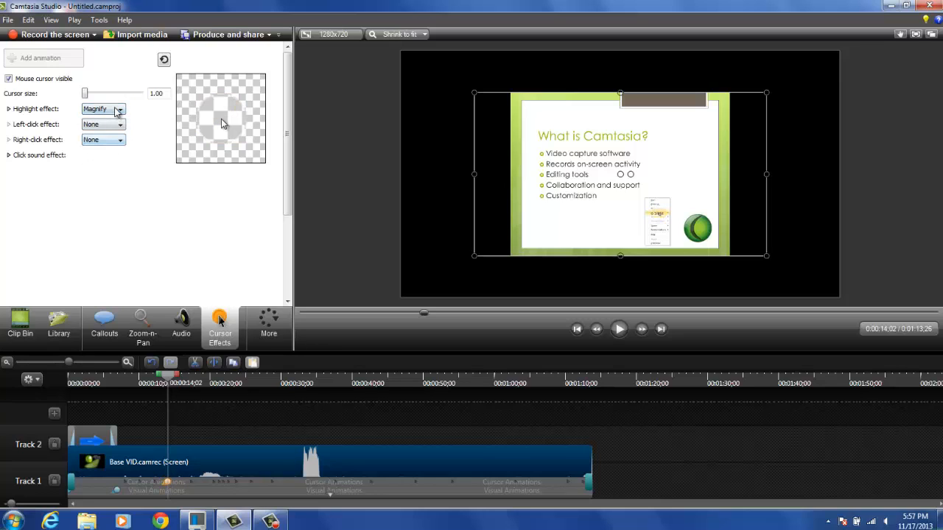
{"action": "left_click", "coordinate": [116, 109]}
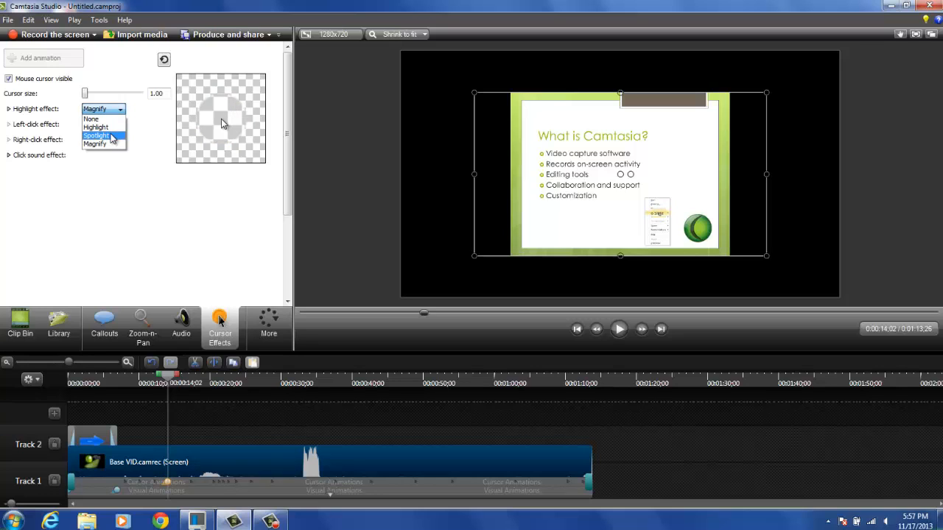
{"action": "left_click", "coordinate": [110, 135]}
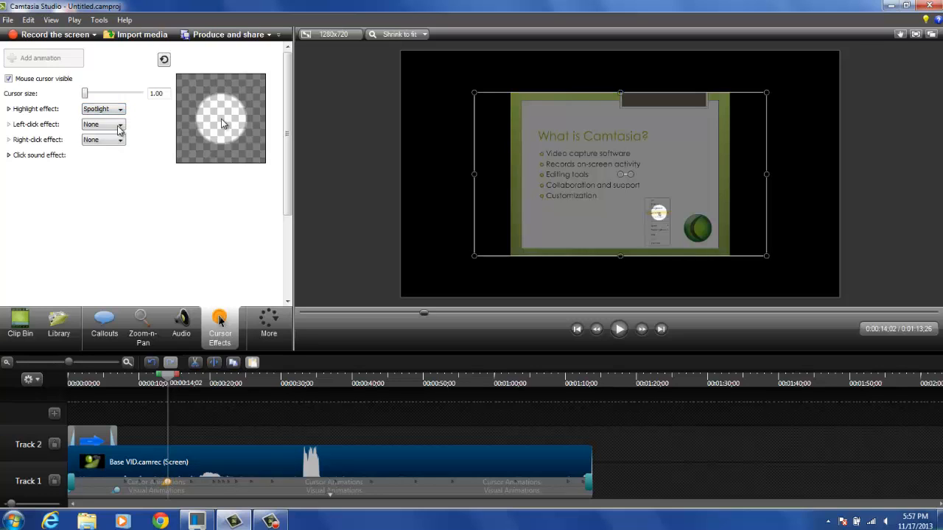
- Set the cursor's left-click effect to Rings and its right-click effect to Ripple, trying Warp first
{"action": "left_click", "coordinate": [115, 126]}
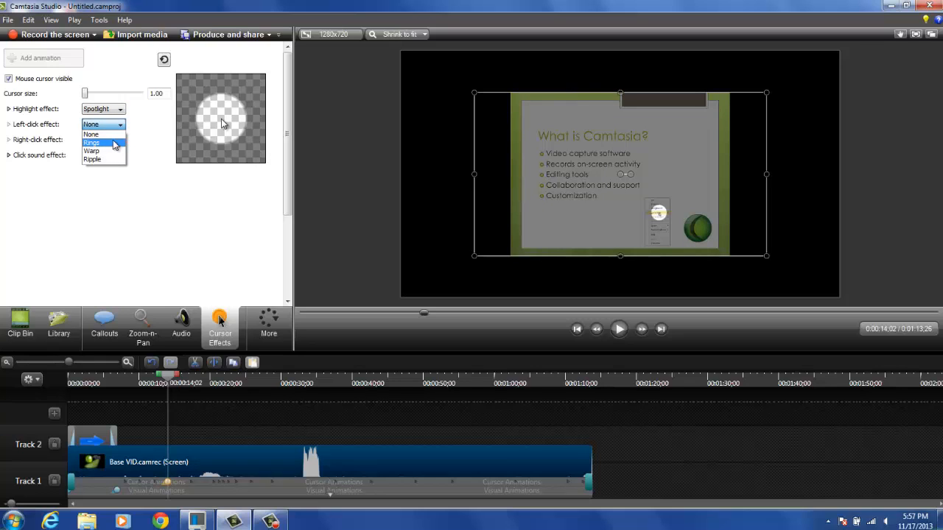
{"action": "left_click", "coordinate": [114, 145]}
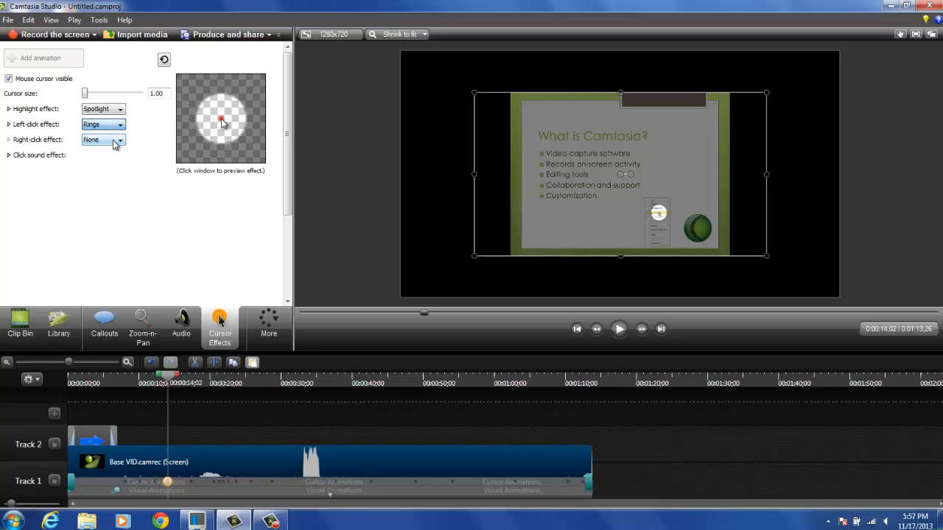
{"action": "left_click", "coordinate": [118, 140]}
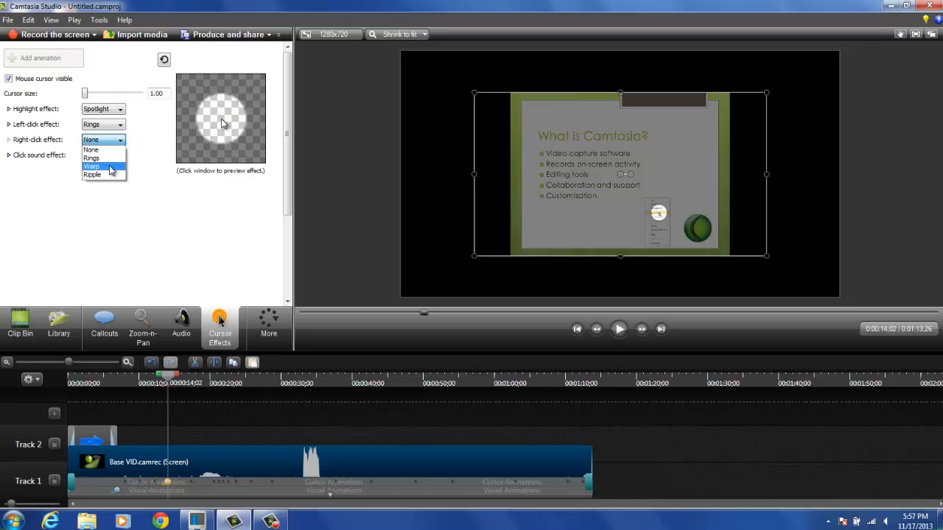
{"action": "left_click", "coordinate": [111, 168]}
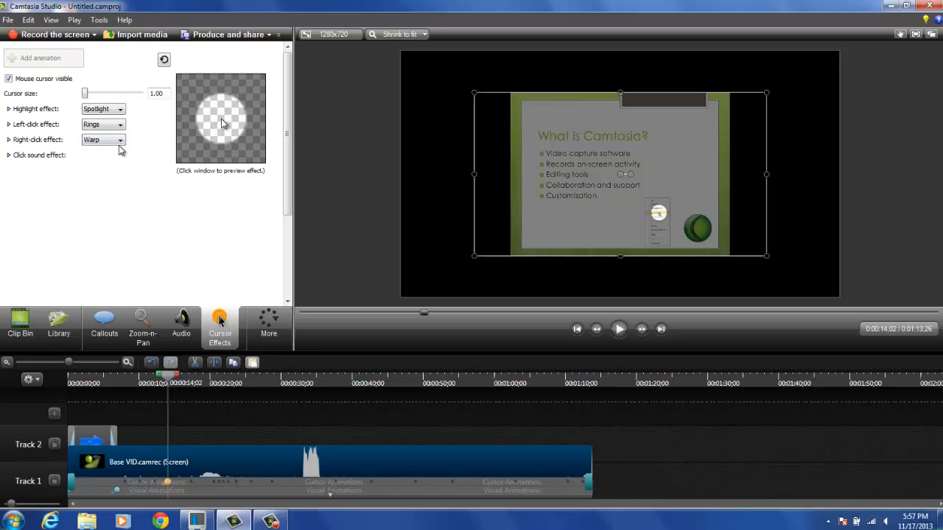
{"action": "left_click", "coordinate": [118, 142]}
{"action": "left_click", "coordinate": [117, 175]}
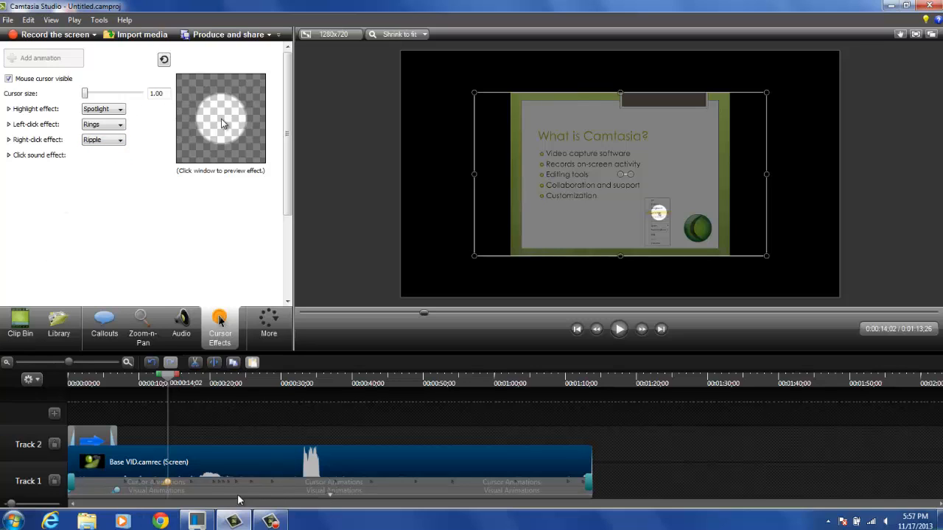
{"action": "left_click", "coordinate": [103, 140]}
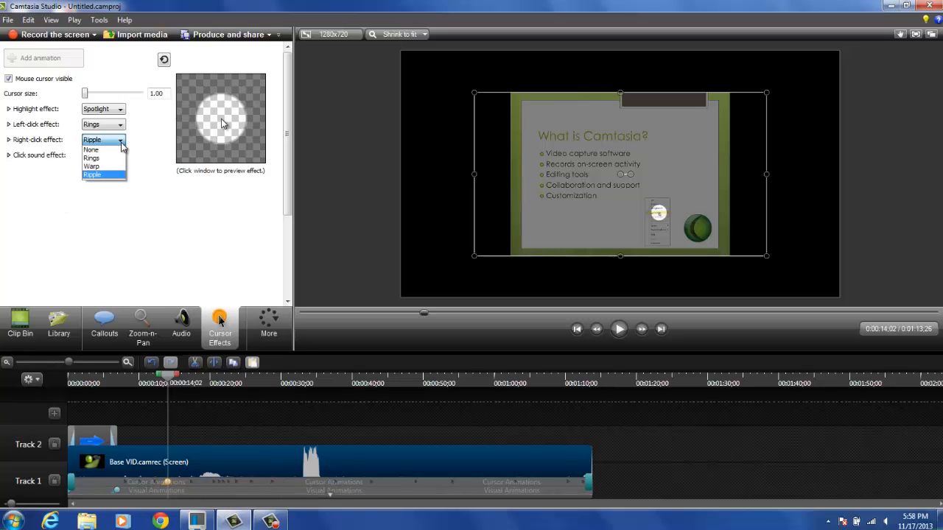
{"action": "left_click", "coordinate": [123, 97]}
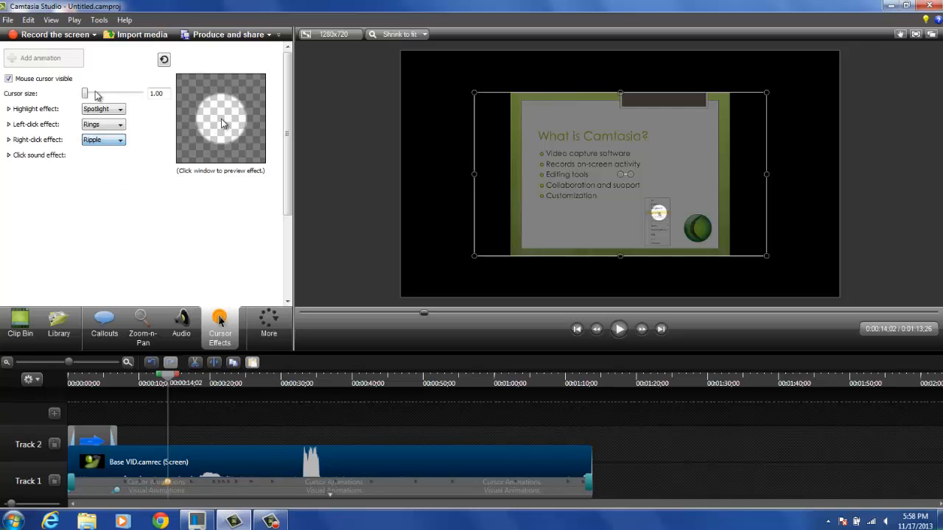
{"action": "mouse_move", "coordinate": [85, 93]}
{"action": "left_mouse_down"}
{"action": "mouse_move", "coordinate": [141, 99]}
{"action": "mouse_move", "coordinate": [85, 96]}
{"action": "left_mouse_up"}
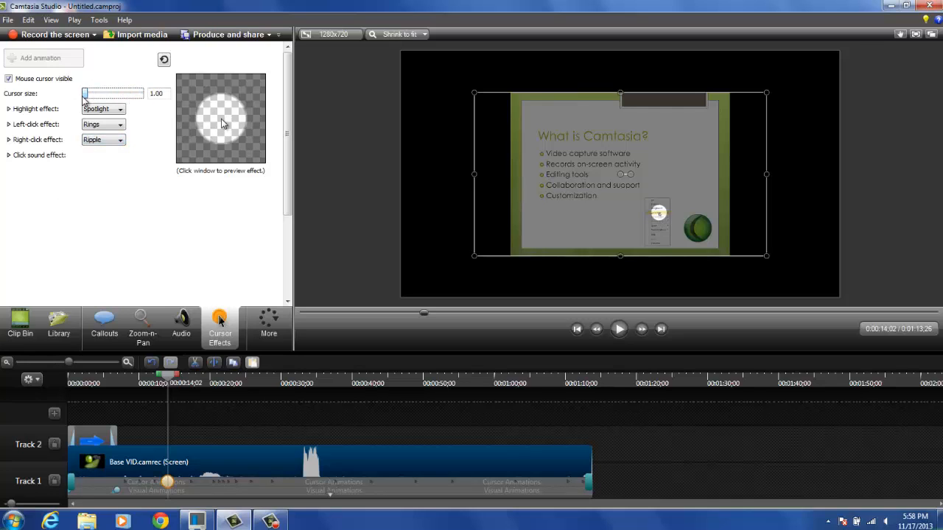
- Open the visual properties of the Base VID clip and set its Z rotation to 14
{"action": "left_click", "coordinate": [269, 321]}
{"action": "left_click", "coordinate": [277, 357]}
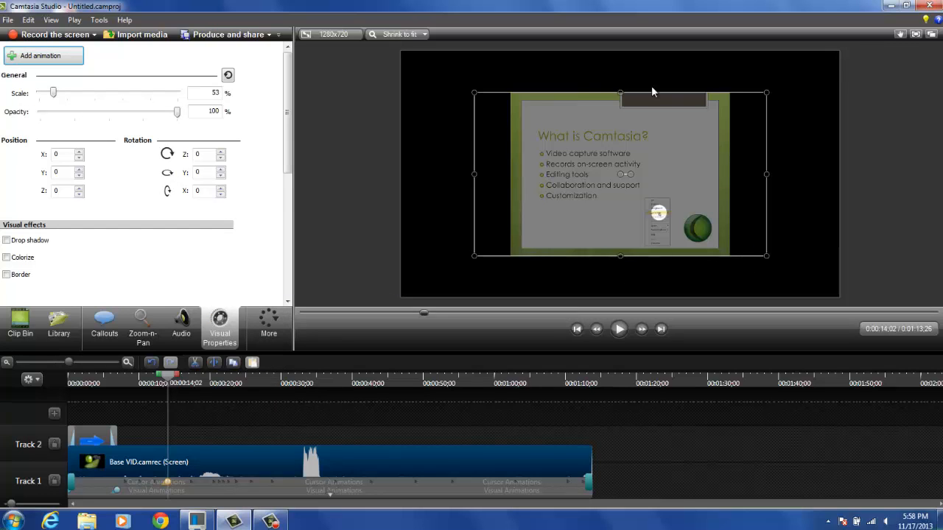
{"action": "left_click", "coordinate": [220, 151]}
{"action": "left_click", "coordinate": [220, 151]}
{"action": "left_click", "coordinate": [220, 151]}
{"action": "left_click", "coordinate": [220, 151]}
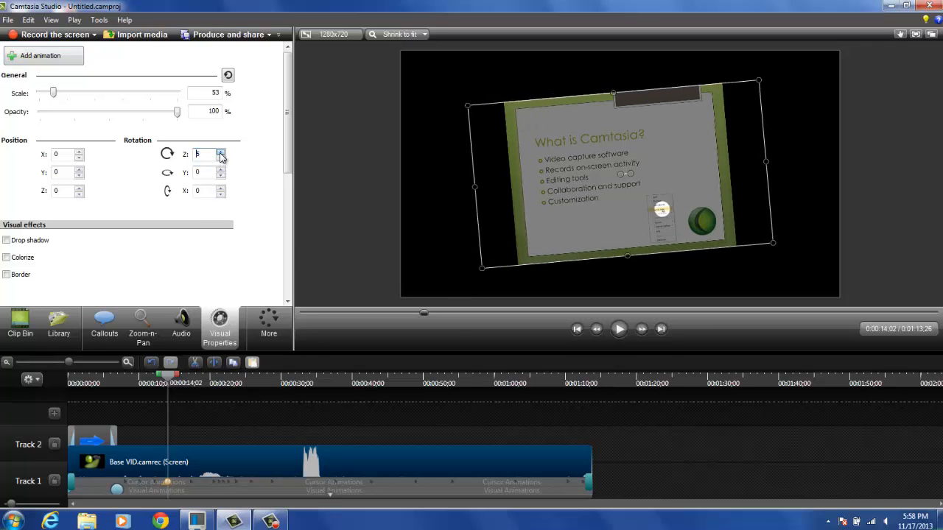
{"action": "left_click", "coordinate": [220, 151]}
{"action": "left_click", "coordinate": [220, 151]}
{"action": "left_click", "coordinate": [220, 151]}
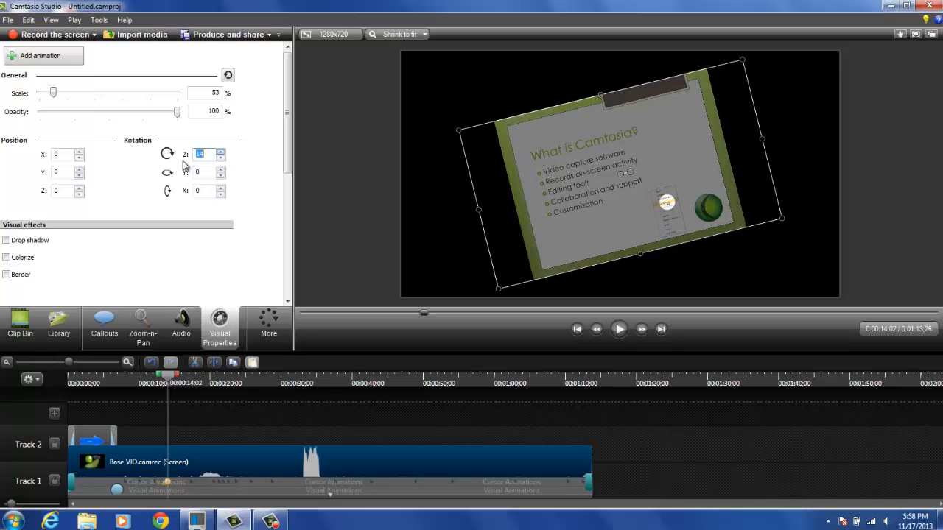
- Set the Base VID clip's X position to 13
{"action": "left_click", "coordinate": [79, 151]}
{"action": "left_click", "coordinate": [79, 151]}
{"action": "left_click", "coordinate": [79, 150]}
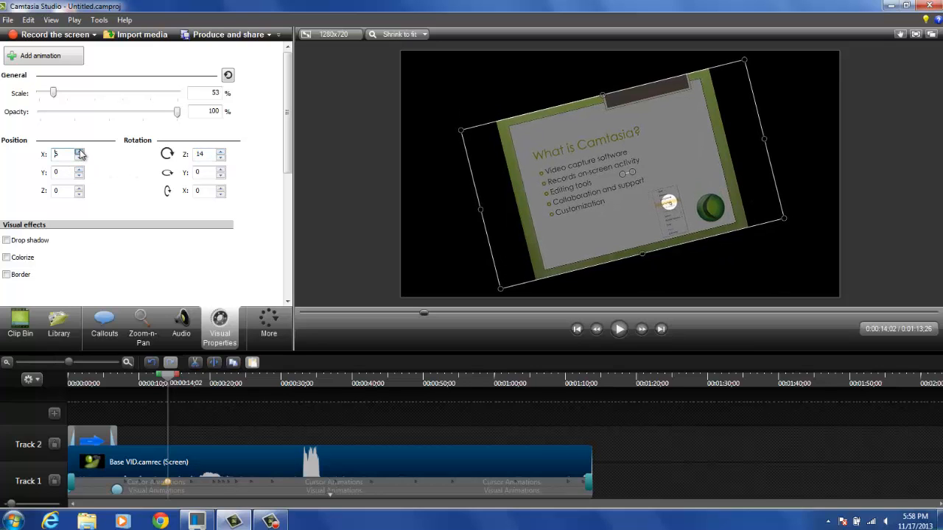
{"action": "left_click", "coordinate": [79, 151]}
{"action": "left_click", "coordinate": [79, 151]}
{"action": "left_click", "coordinate": [79, 151]}
{"action": "left_click", "coordinate": [78, 151]}
{"action": "left_click", "coordinate": [79, 151]}
- Set the Base VID clip's Y position to 12
{"action": "left_click", "coordinate": [78, 170]}
{"action": "left_click", "coordinate": [78, 169]}
{"action": "left_click", "coordinate": [79, 170]}
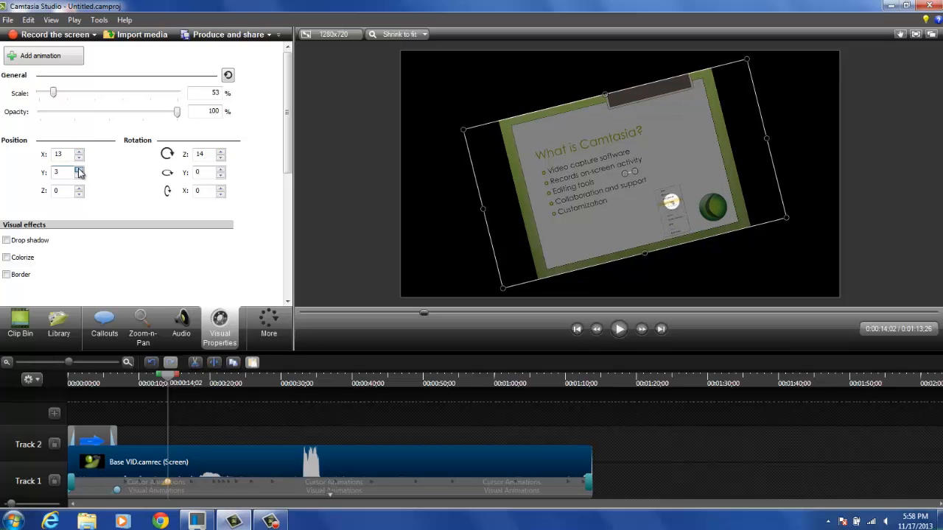
{"action": "left_click", "coordinate": [78, 169]}
{"action": "left_click", "coordinate": [79, 170]}
{"action": "left_click", "coordinate": [78, 169]}
{"action": "left_click", "coordinate": [79, 170]}
{"action": "left_click", "coordinate": [79, 169]}
{"action": "left_click", "coordinate": [78, 169]}
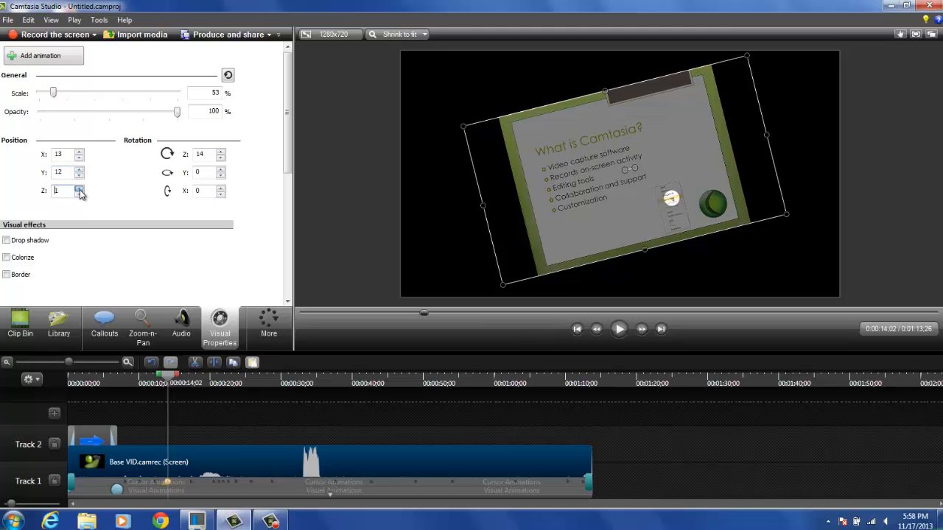
- Set the Base VID clip's Z position to 101, its Y rotation to 35 and its X rotation to 15
{"action": "left_click_drag", "start_coordinate": [79, 189], "coordinate": [79, 190]}
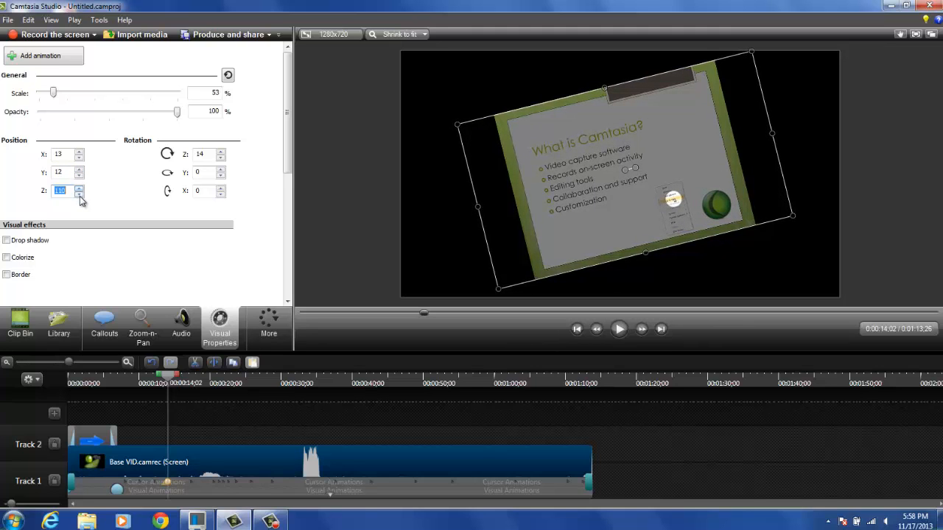
{"action": "left_click", "coordinate": [80, 197]}
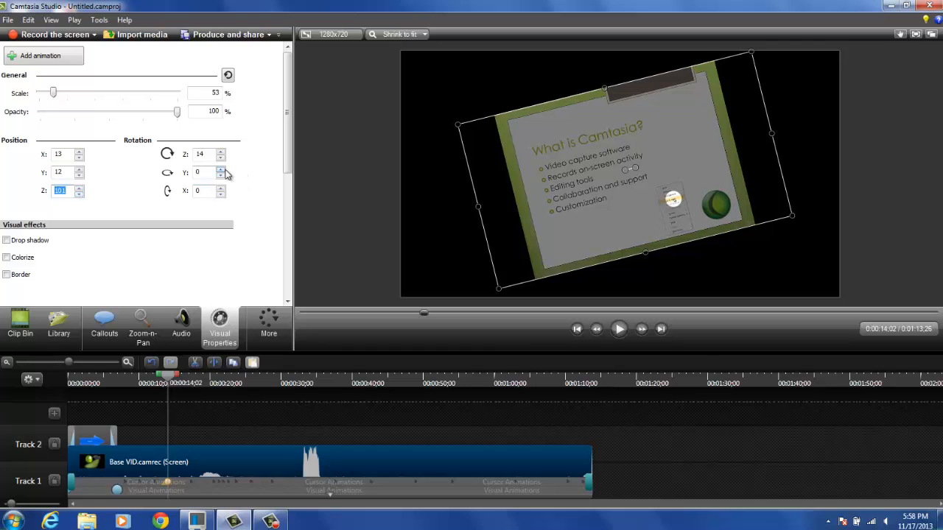
{"action": "left_click", "coordinate": [224, 170]}
{"action": "left_click_drag", "start_coordinate": [221, 171], "coordinate": [220, 190]}
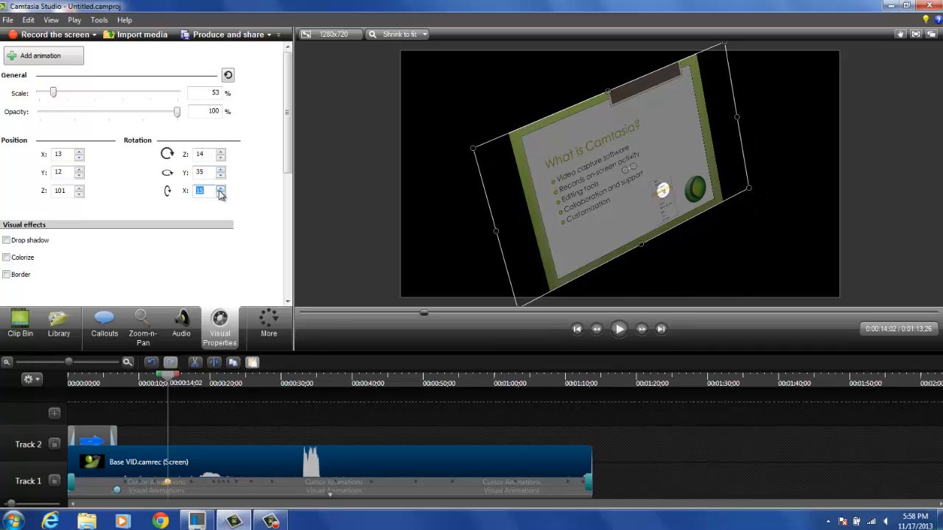
- Enable the Drop shadow and Colorize visual effects on the Base VID clip, keeping the default orange tint
{"action": "left_click", "coordinate": [6, 241]}
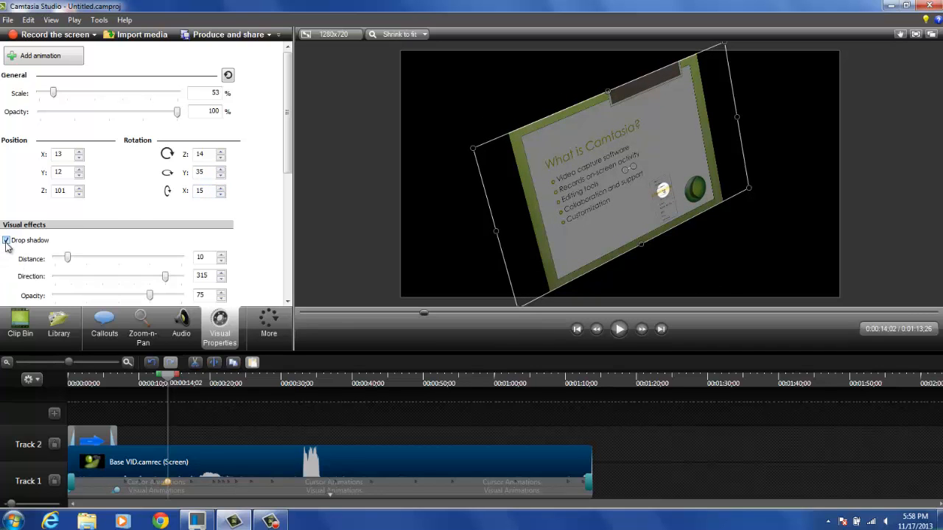
{"action": "scroll", "coordinate": [281, 136], "scroll_direction": "down", "scroll_amount": 3}
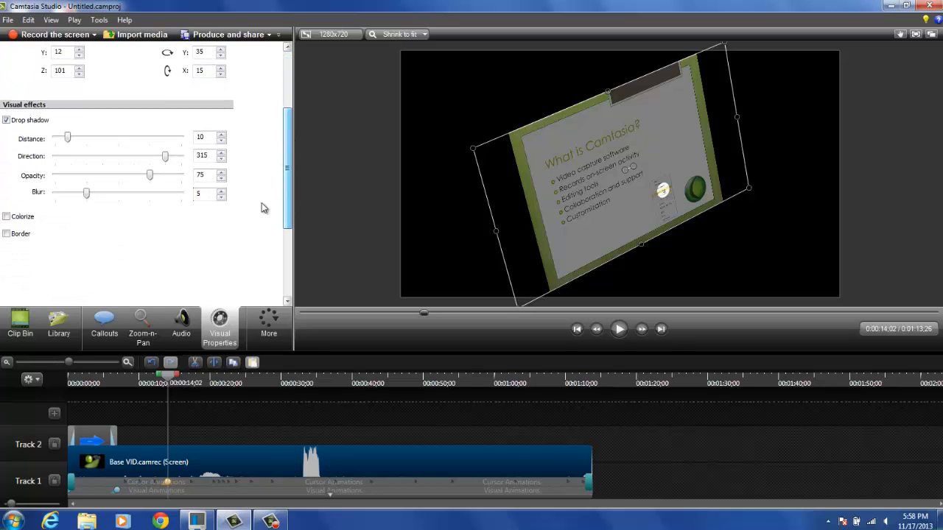
{"action": "left_click", "coordinate": [7, 217]}
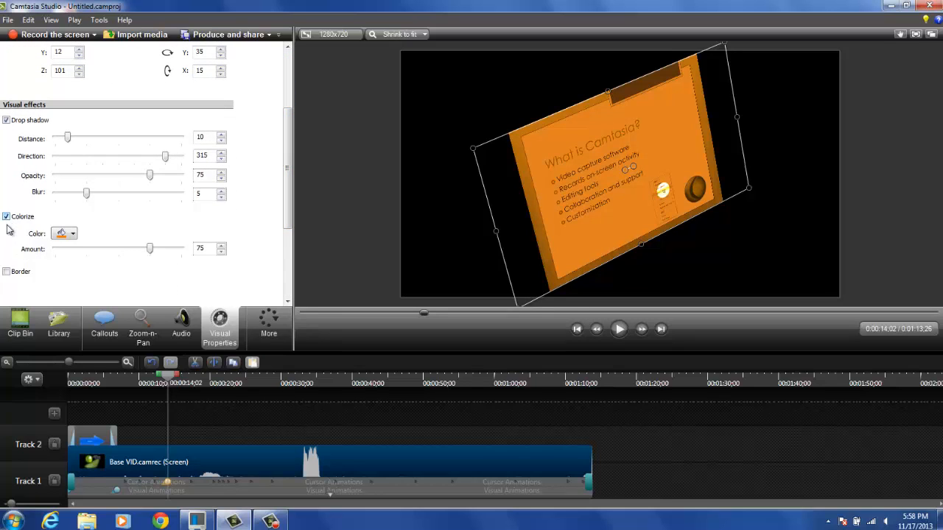
- Add a pale yellow border with a thickness of 6 to the Base VID clip
{"action": "left_click", "coordinate": [6, 271]}
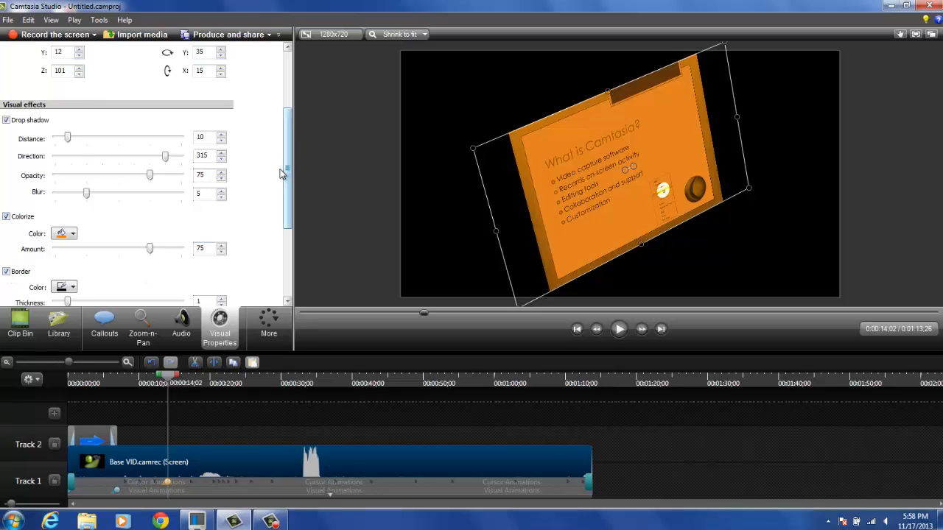
{"action": "scroll", "coordinate": [279, 244], "scroll_direction": "down", "scroll_amount": 3}
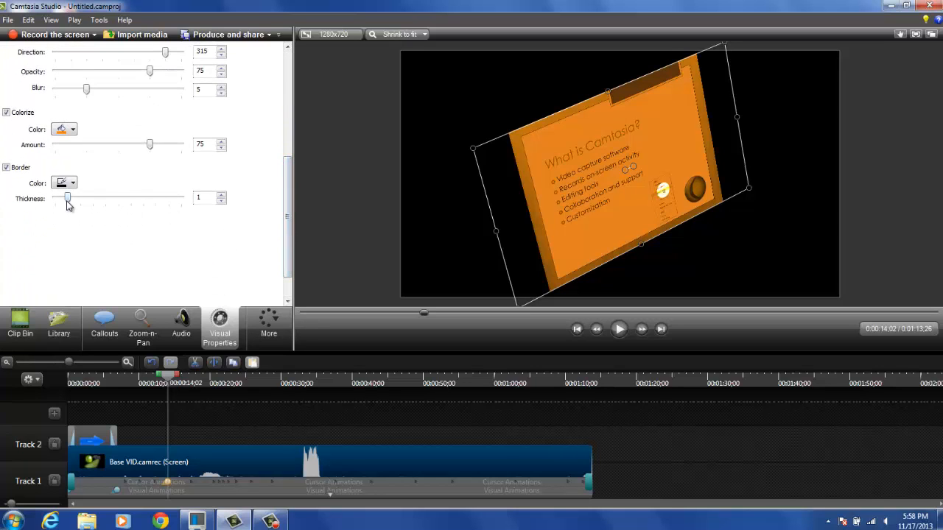
{"action": "left_click_drag", "start_coordinate": [67, 198], "coordinate": [130, 198]}
- Record a short voice narration starting at 0:00:14;02 and discard it without saving
{"action": "left_click", "coordinate": [268, 318]}
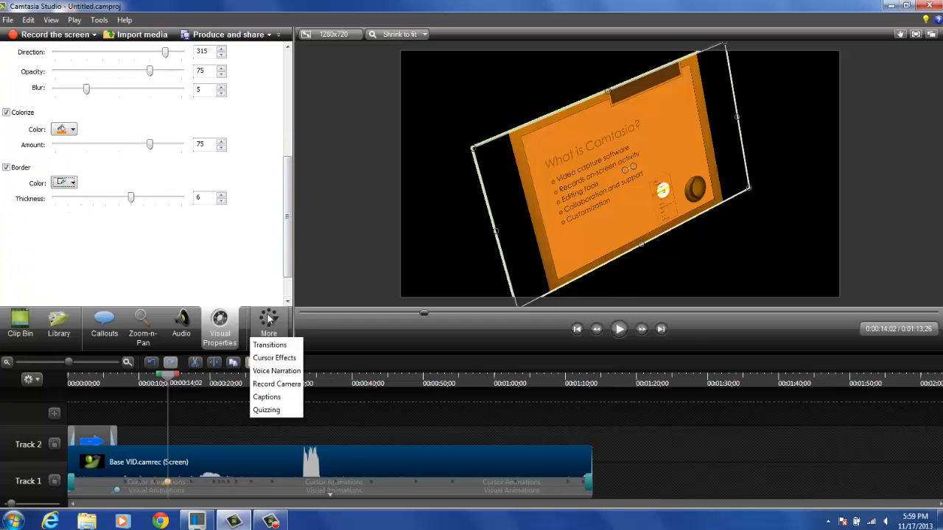
{"action": "left_click", "coordinate": [274, 371]}
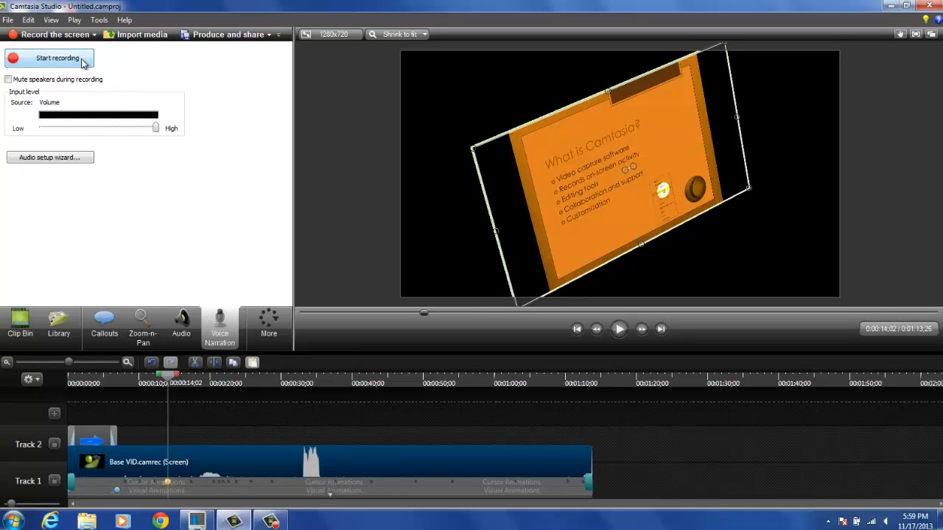
{"action": "left_click", "coordinate": [59, 59]}
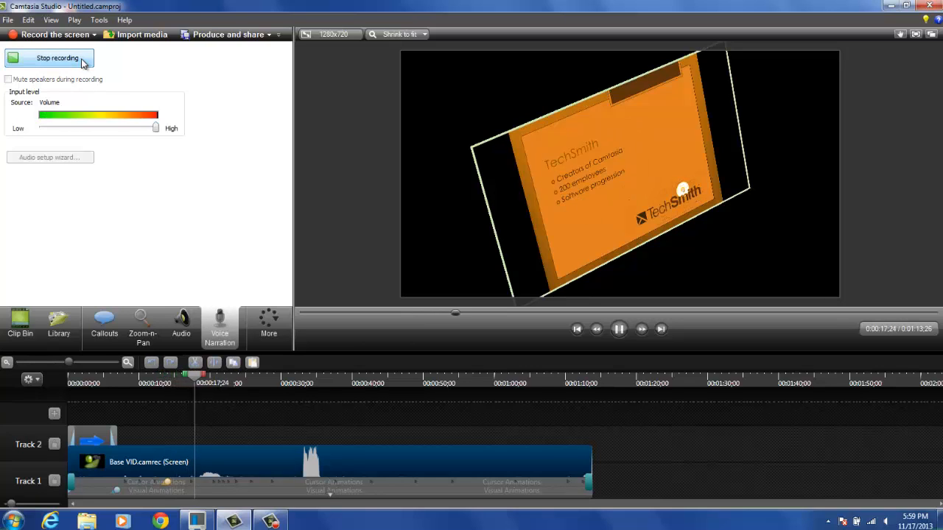
{"action": "left_click", "coordinate": [82, 63]}
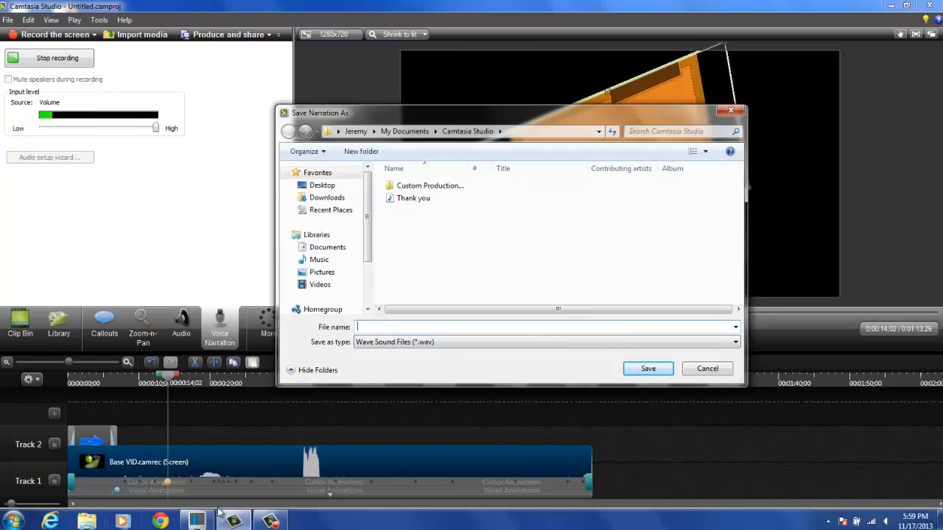
{"action": "left_click", "coordinate": [730, 110]}
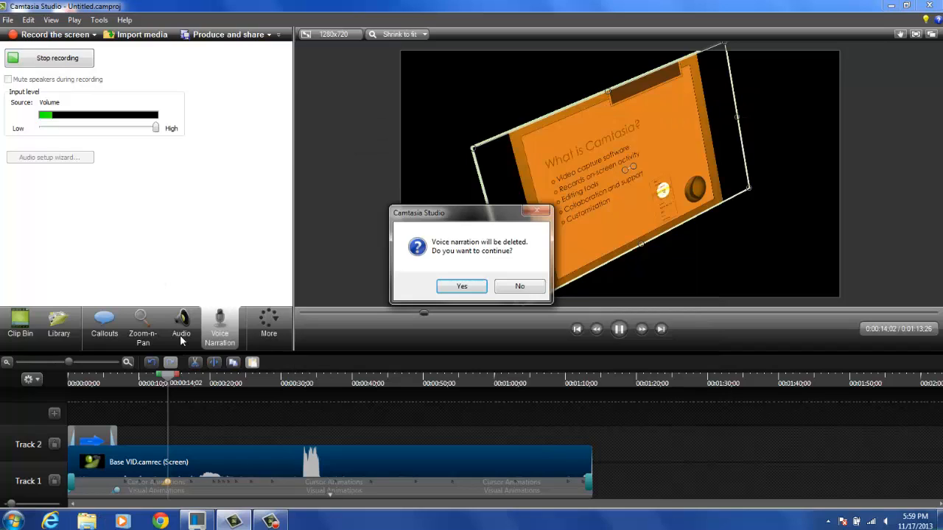
{"action": "left_click", "coordinate": [440, 289]}
- Add a caption reading "Hello" at 0:00:02;04 on the timeline
{"action": "left_click", "coordinate": [268, 324]}
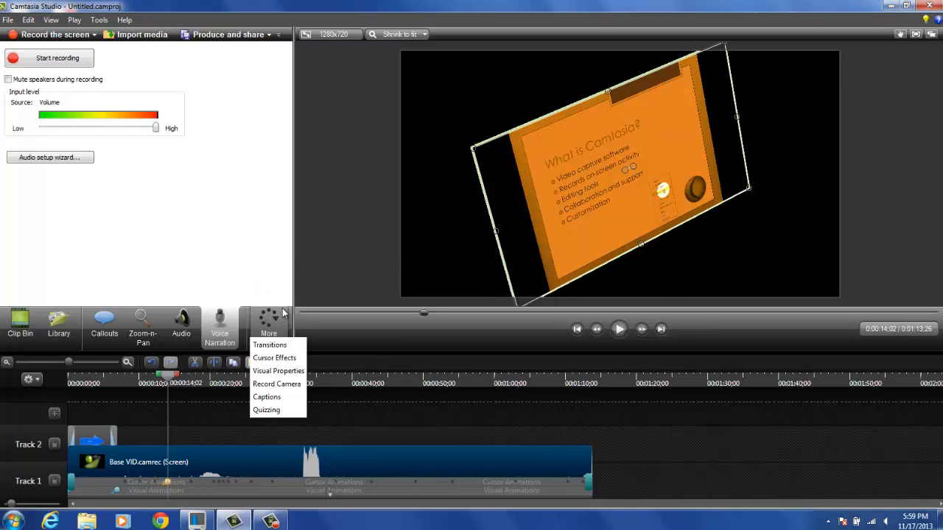
{"action": "left_click", "coordinate": [282, 398]}
{"action": "left_click", "coordinate": [84, 378]}
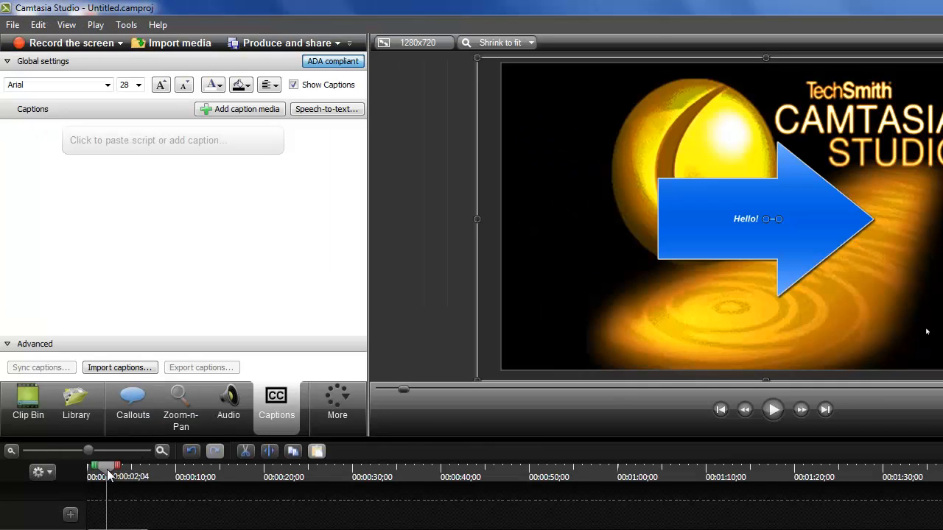
{"action": "left_click", "coordinate": [154, 143]}
{"action": "type", "text": "Hello"}
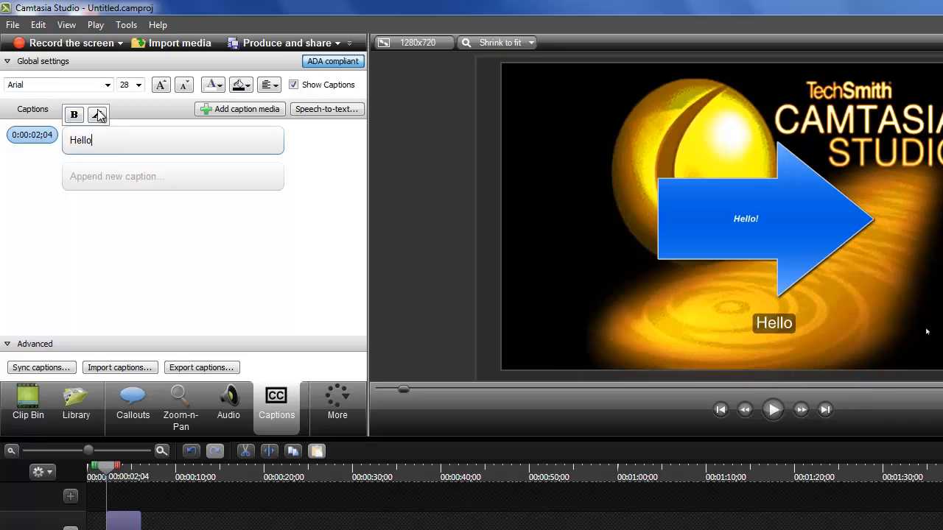
- Check the caption font choices, keeping Arial 28, and set the caption background to a light red shade
{"action": "left_click", "coordinate": [138, 85]}
{"action": "left_click", "coordinate": [107, 85]}
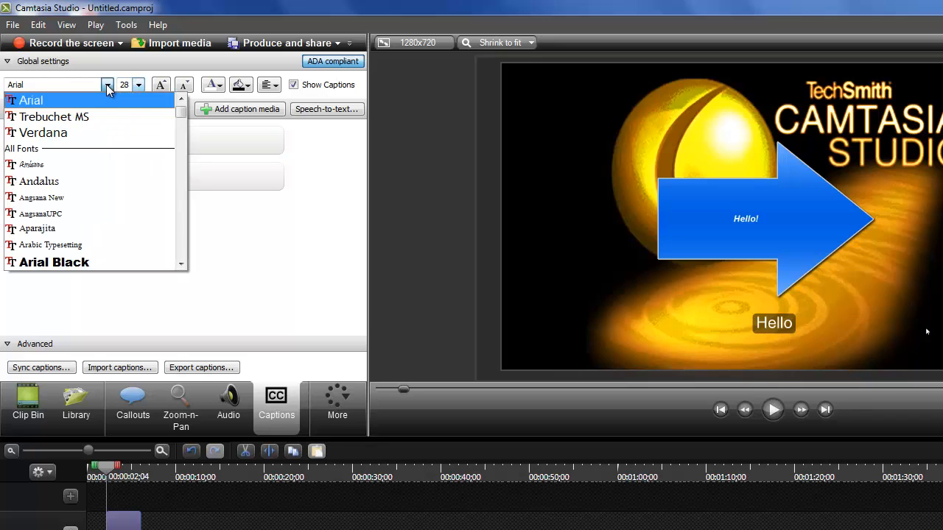
{"action": "left_click", "coordinate": [259, 195]}
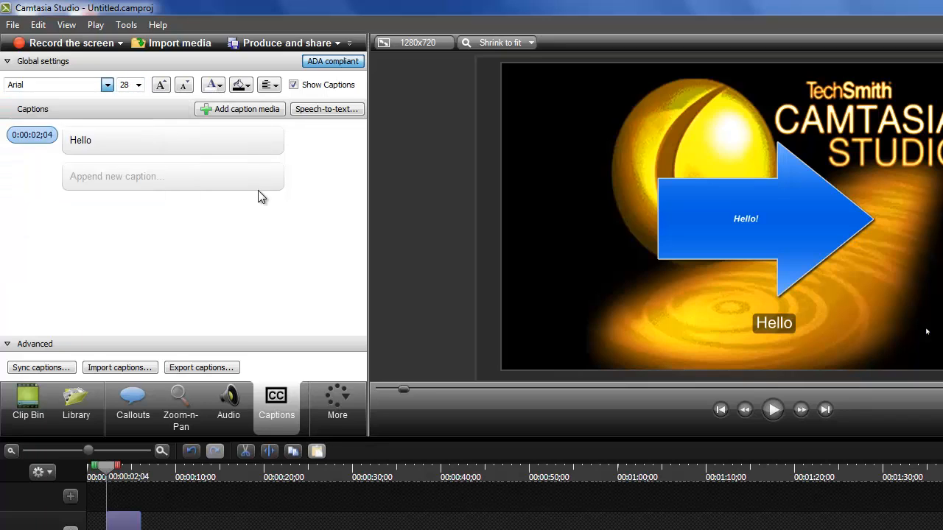
{"action": "left_click", "coordinate": [248, 86]}
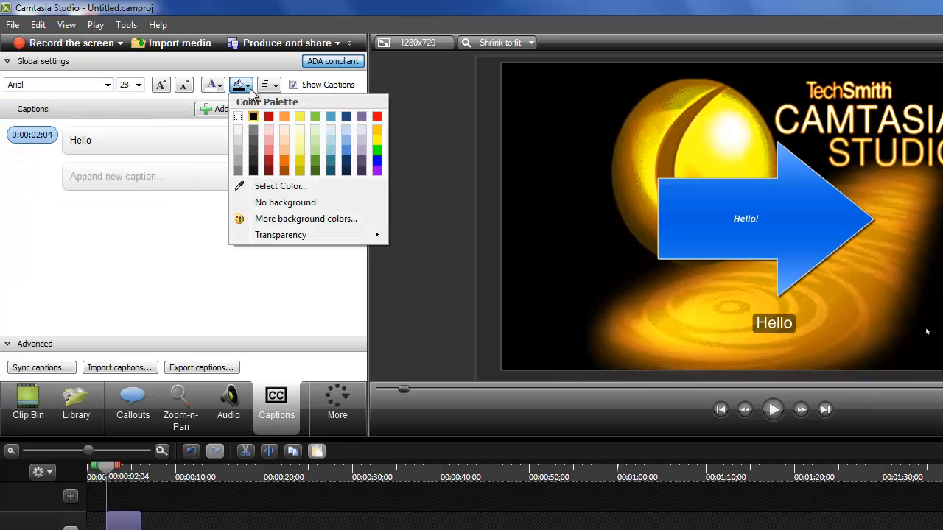
{"action": "left_click", "coordinate": [270, 153]}
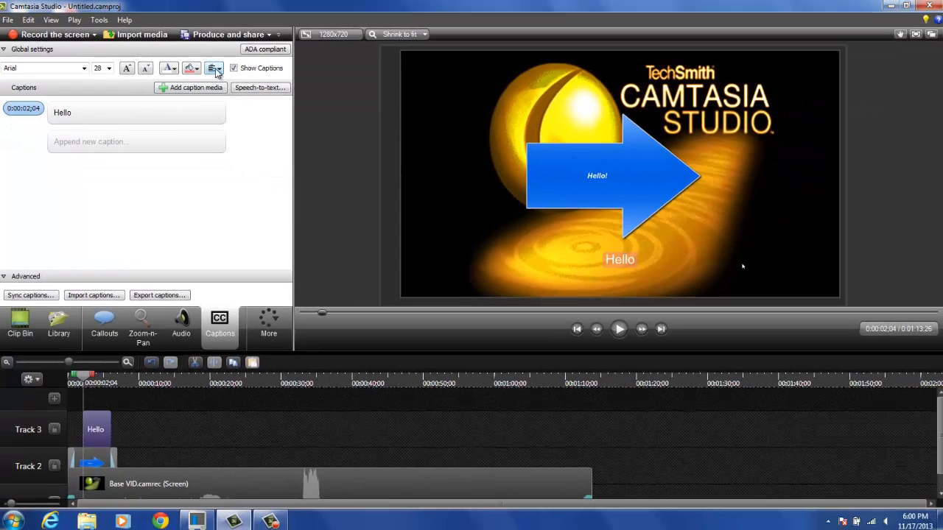
{"action": "left_click", "coordinate": [216, 69]}
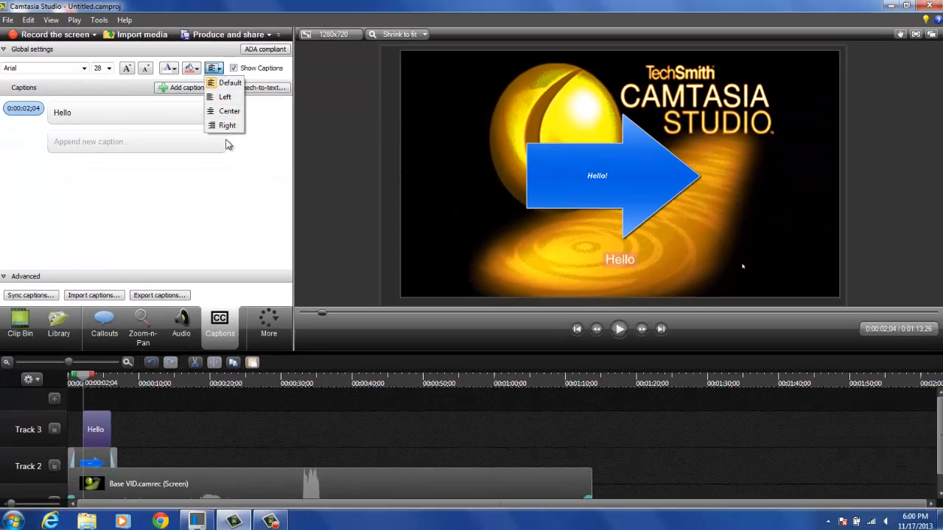
{"action": "left_click", "coordinate": [227, 185]}
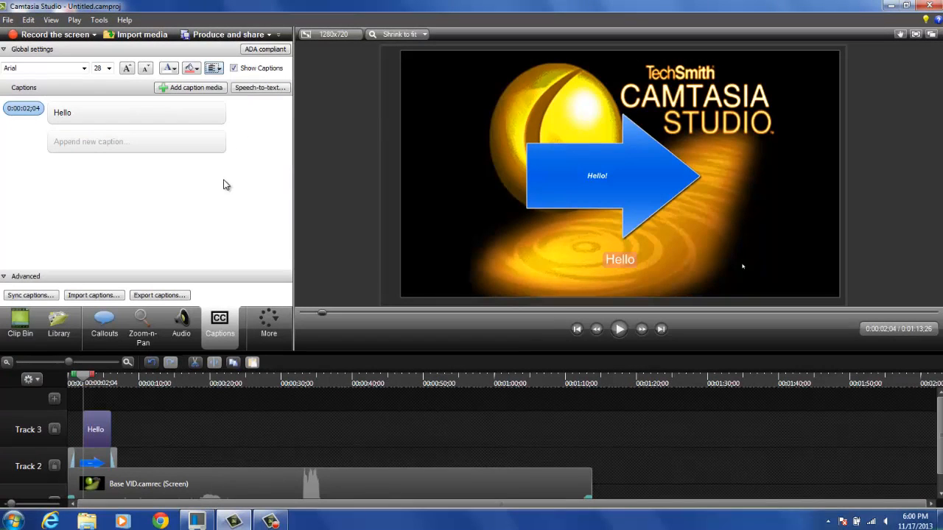
{"action": "left_click", "coordinate": [29, 111]}
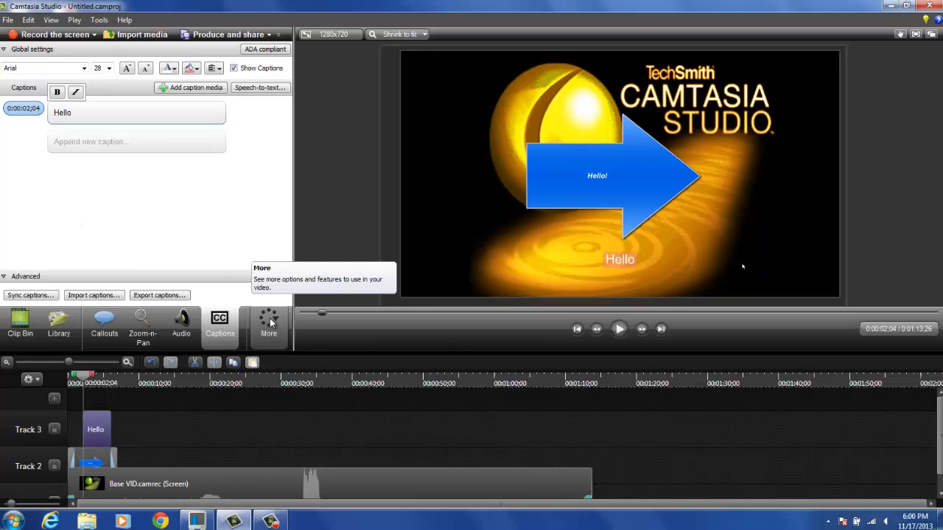
- Open the quizzing tools and examine the available quiz and question options
{"action": "left_click", "coordinate": [269, 322]}
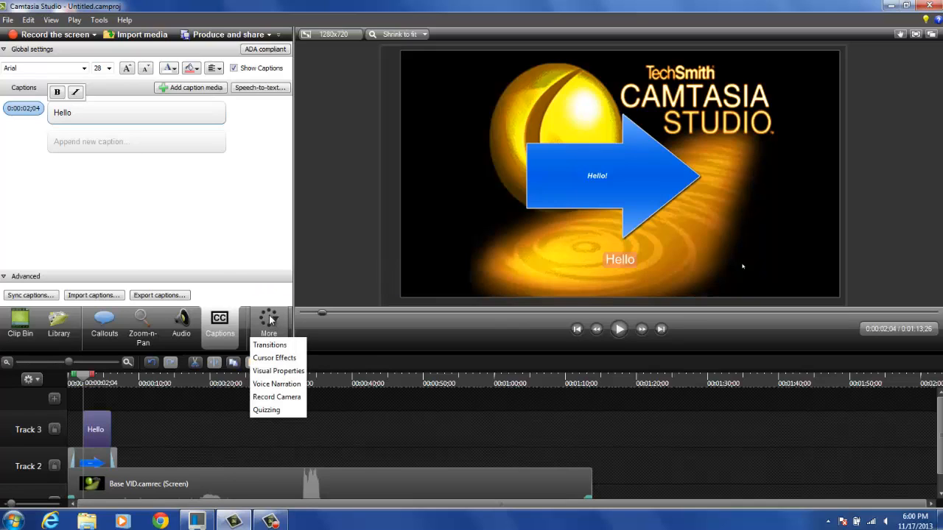
{"action": "left_click", "coordinate": [266, 410]}
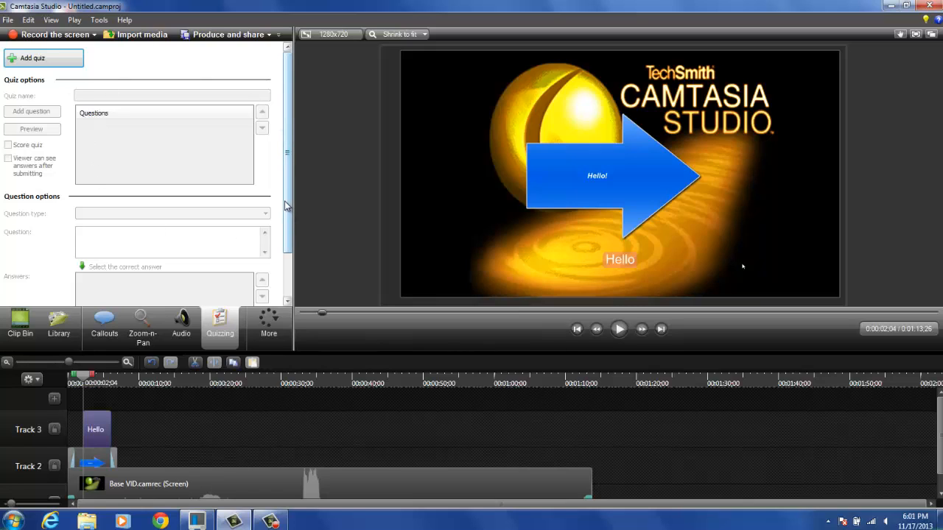
{"action": "left_click_drag", "start_coordinate": [288, 199], "coordinate": [291, 147]}
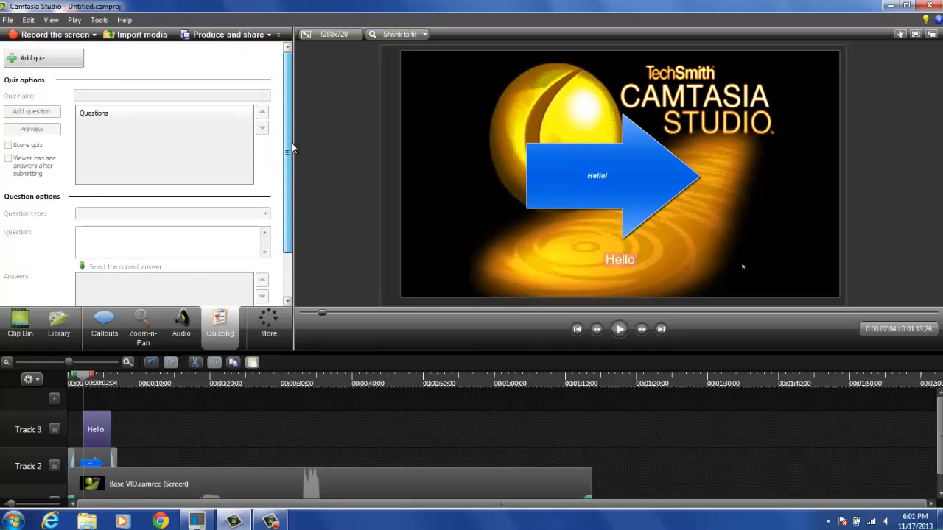
- Add a quiz at 0:00:02;04 and set its multiple-choice question to "What is 2+2"
{"action": "left_click", "coordinate": [62, 59]}
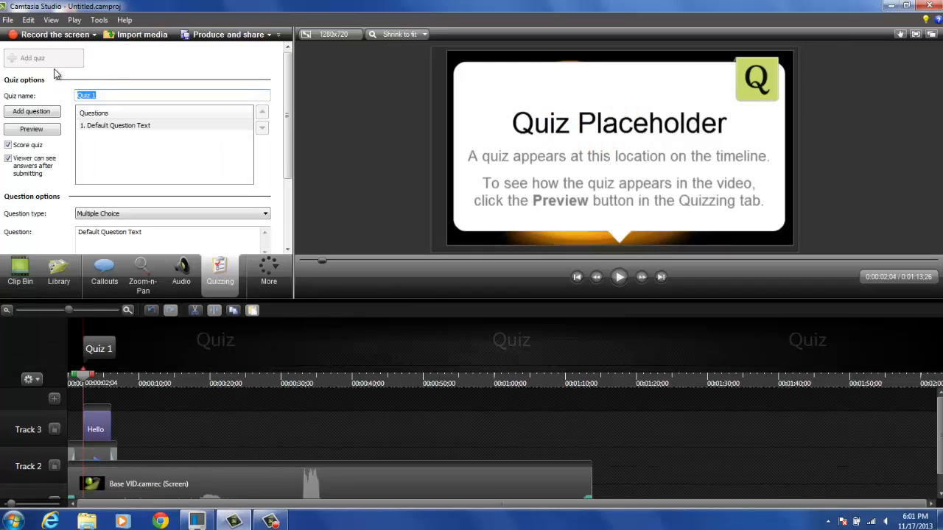
{"action": "left_click", "coordinate": [113, 126]}
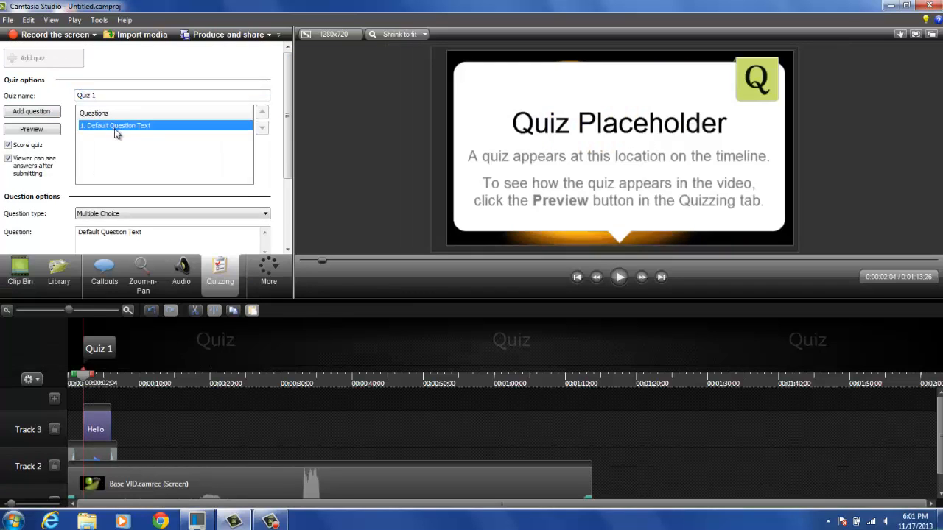
{"action": "left_click_drag", "start_coordinate": [287, 131], "coordinate": [288, 156]}
{"action": "left_click", "coordinate": [100, 190]}
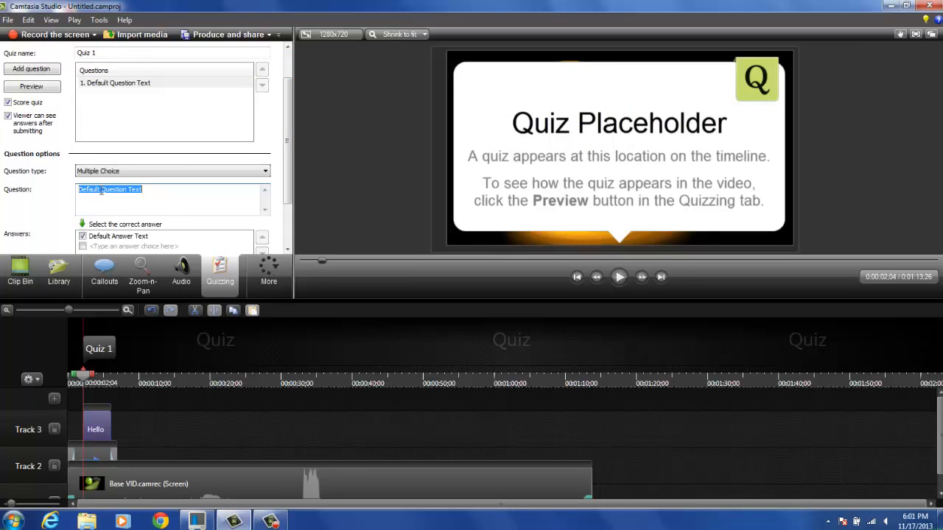
{"action": "left_click", "coordinate": [116, 172]}
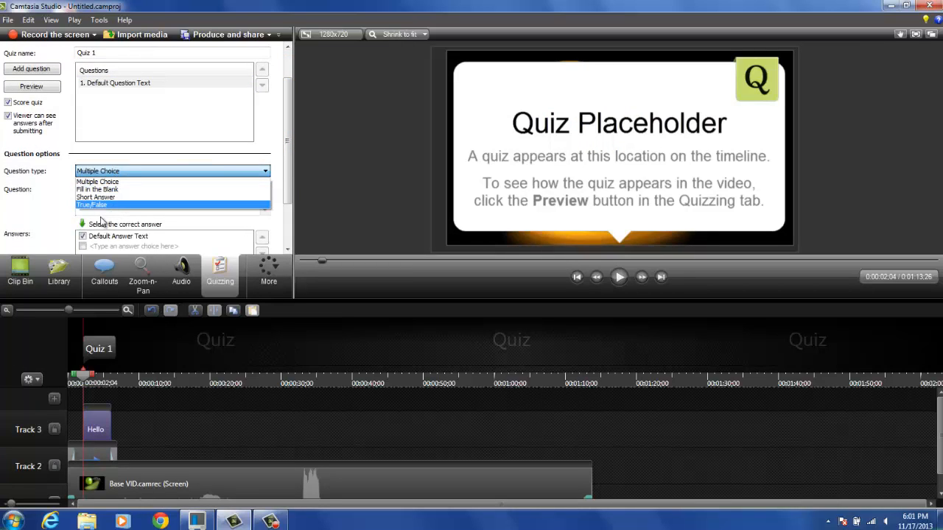
{"action": "left_click", "coordinate": [101, 193]}
{"action": "left_click", "coordinate": [102, 190]}
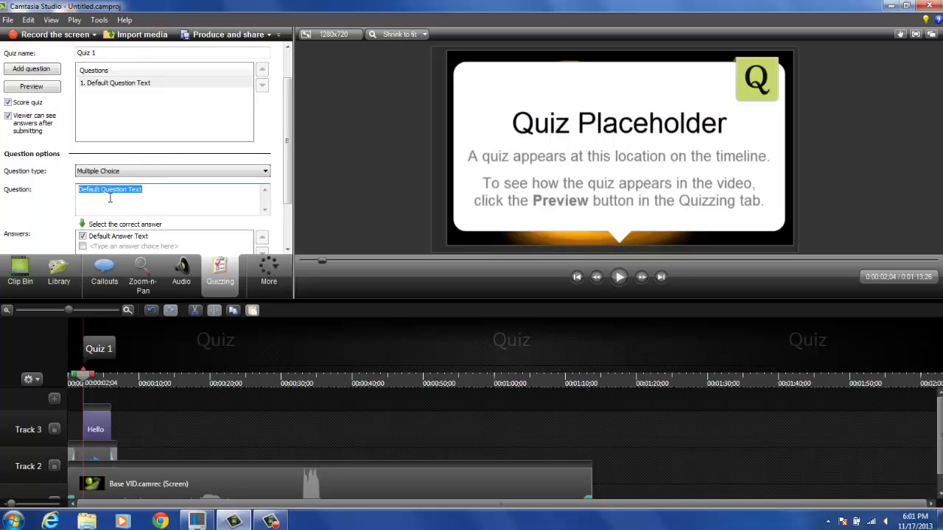
{"action": "type", "text": "What is 2+2"}
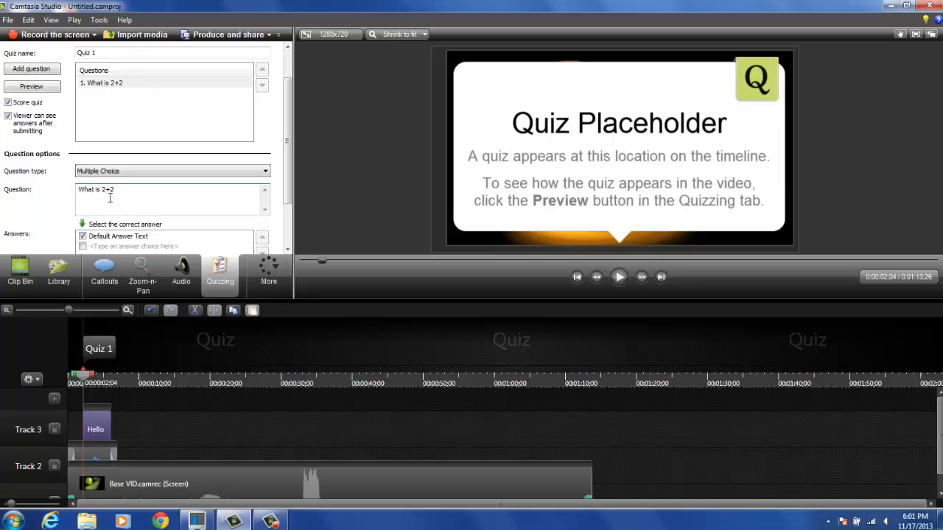
- Enter 4 and 3 as the question's answer choices, with 4 marked as the correct answer
{"action": "left_click_drag", "start_coordinate": [287, 184], "coordinate": [288, 225]}
{"action": "left_click", "coordinate": [145, 172]}
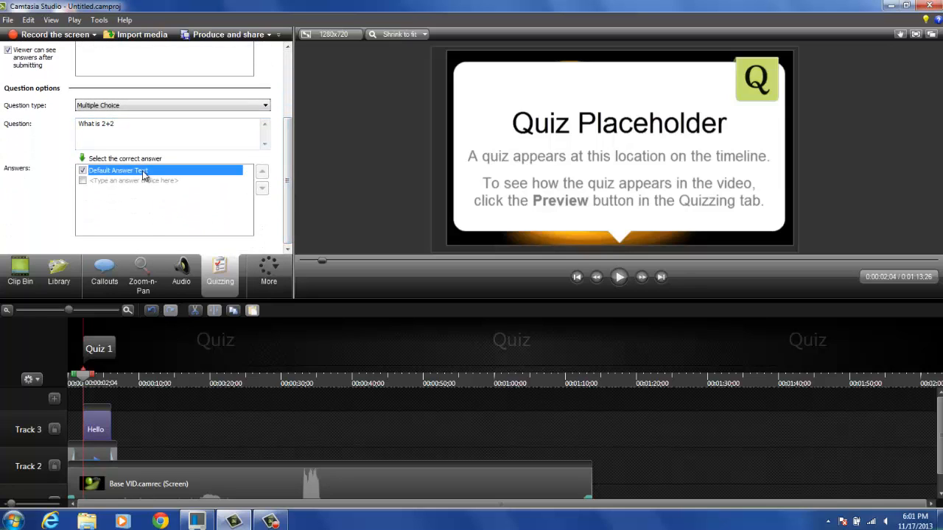
{"action": "type", "text": "4"}
{"action": "left_click", "coordinate": [134, 180]}
{"action": "type", "text": "3"}
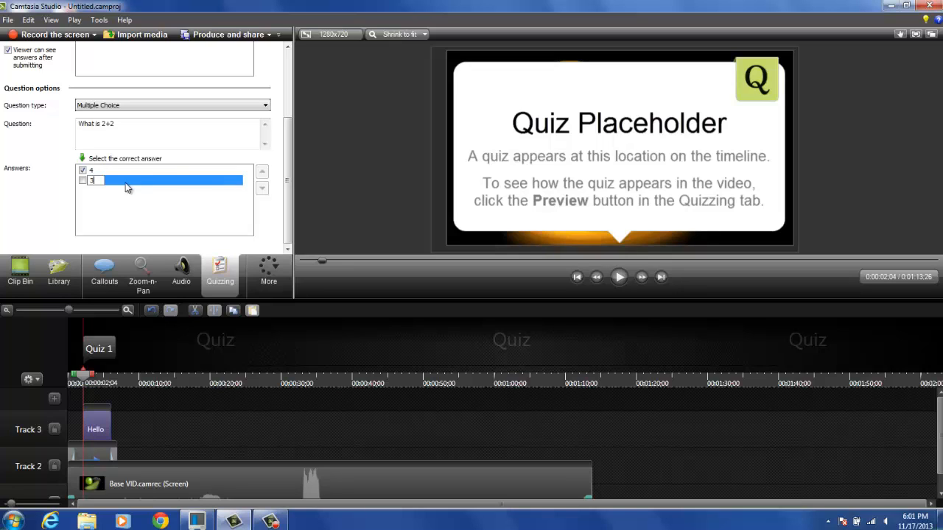
{"action": "left_click", "coordinate": [83, 170]}
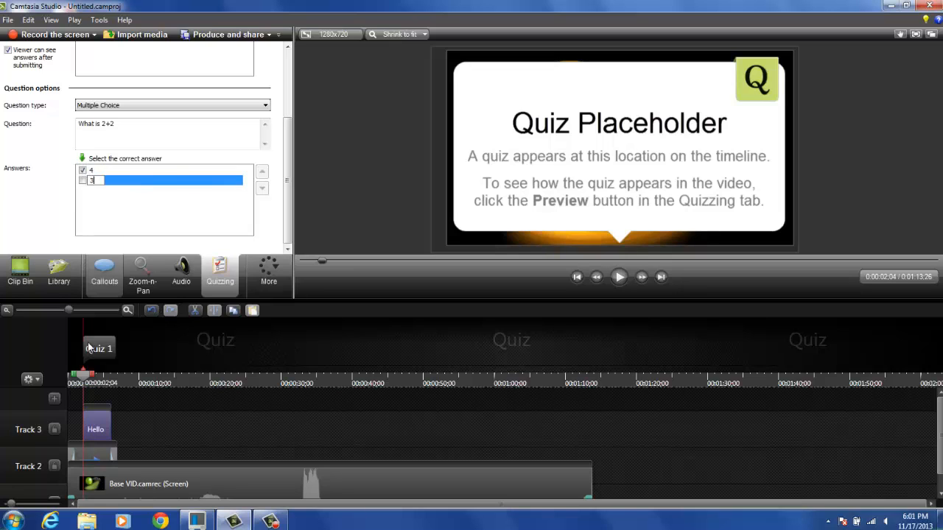
- Move Quiz 1 to about 0:00:04;17 on the timeline and play the video past that point
{"action": "left_click_drag", "start_coordinate": [83, 372], "coordinate": [101, 373]}
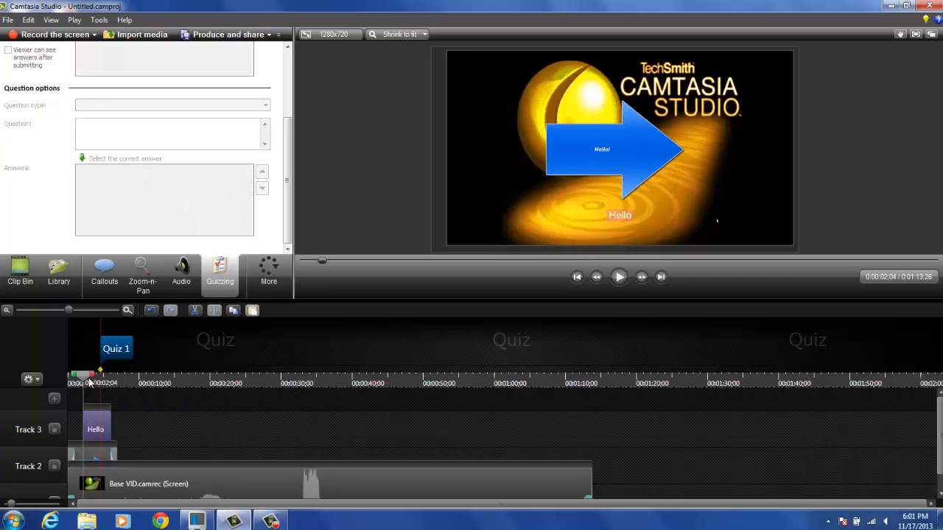
{"action": "mouse_move", "coordinate": [85, 379]}
{"action": "left_mouse_down"}
{"action": "mouse_move", "coordinate": [103, 380]}
{"action": "mouse_move", "coordinate": [84, 379]}
{"action": "left_mouse_up"}
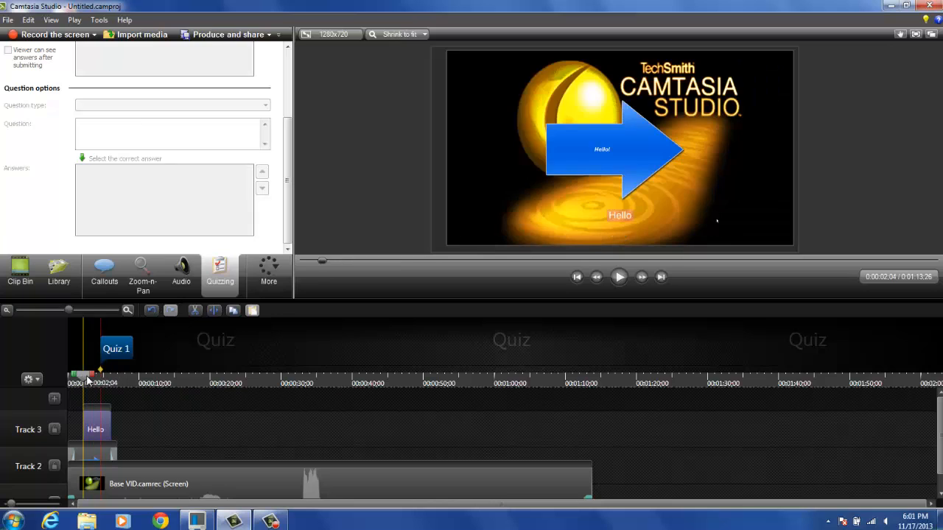
{"action": "left_click", "coordinate": [620, 276]}
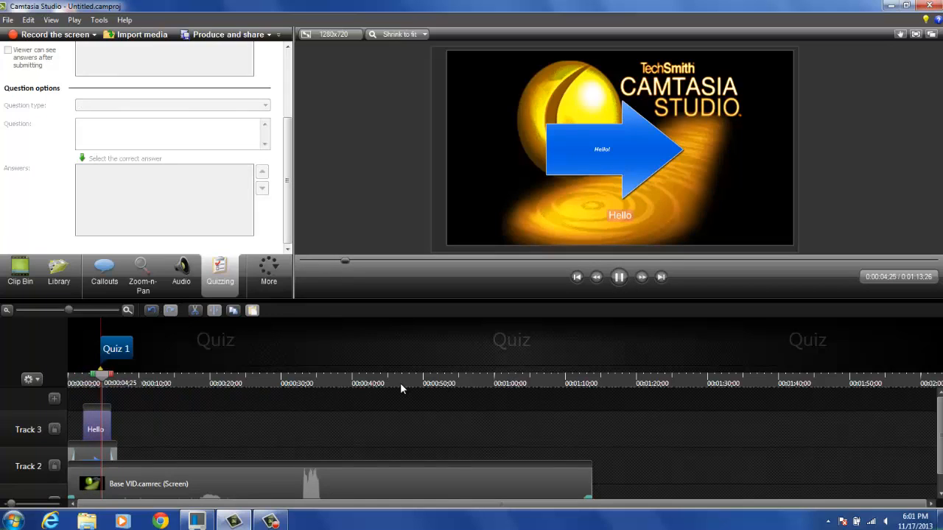
{"action": "left_click", "coordinate": [619, 277]}
{"action": "left_click_drag", "start_coordinate": [289, 214], "coordinate": [287, 116]}
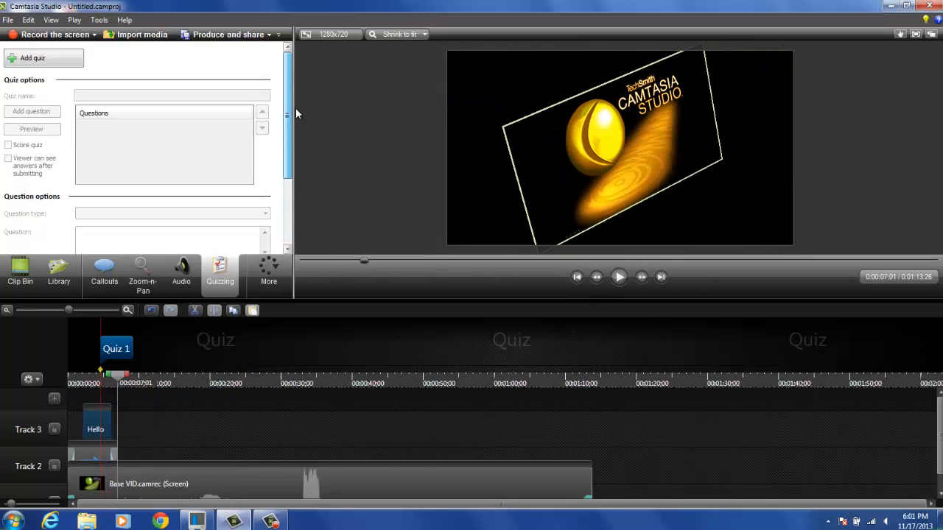
- Record a short clip with the integrated webcam and discard it without saving
{"action": "left_click", "coordinate": [268, 270]}
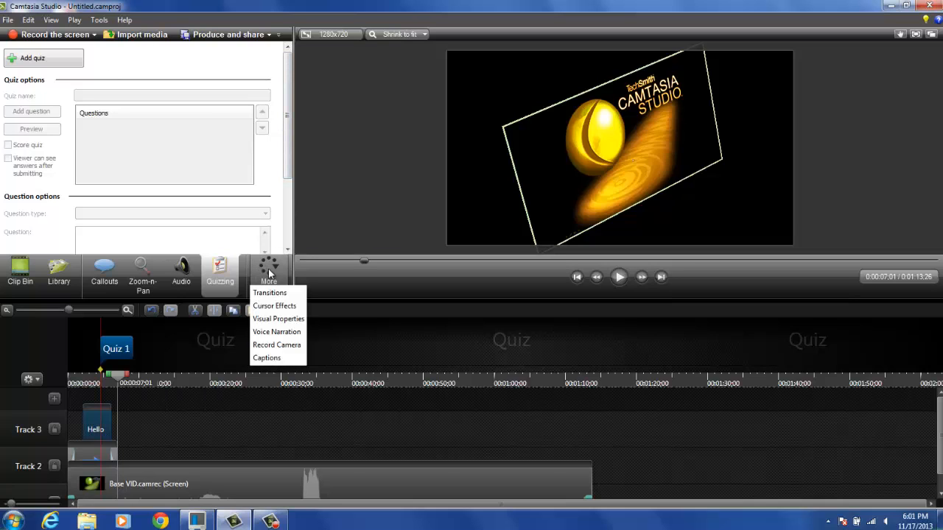
{"action": "left_click", "coordinate": [277, 344]}
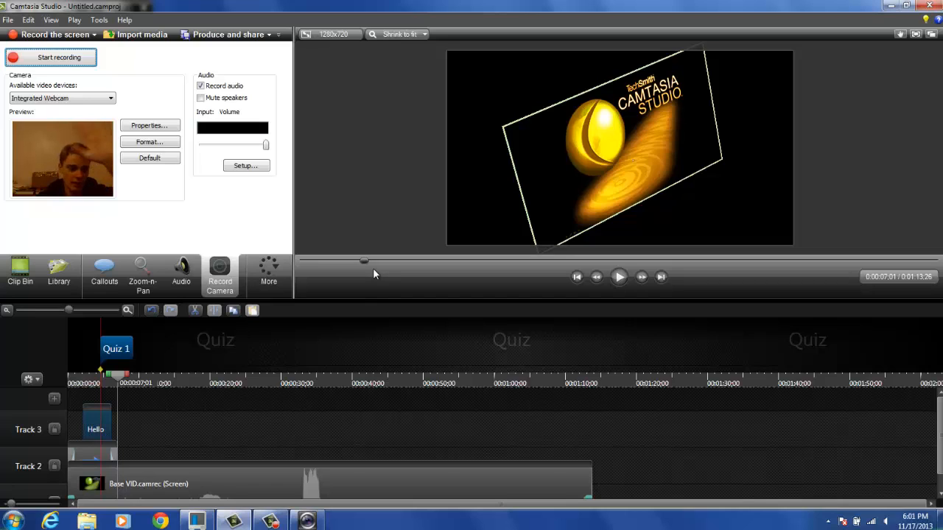
{"action": "left_click", "coordinate": [85, 67]}
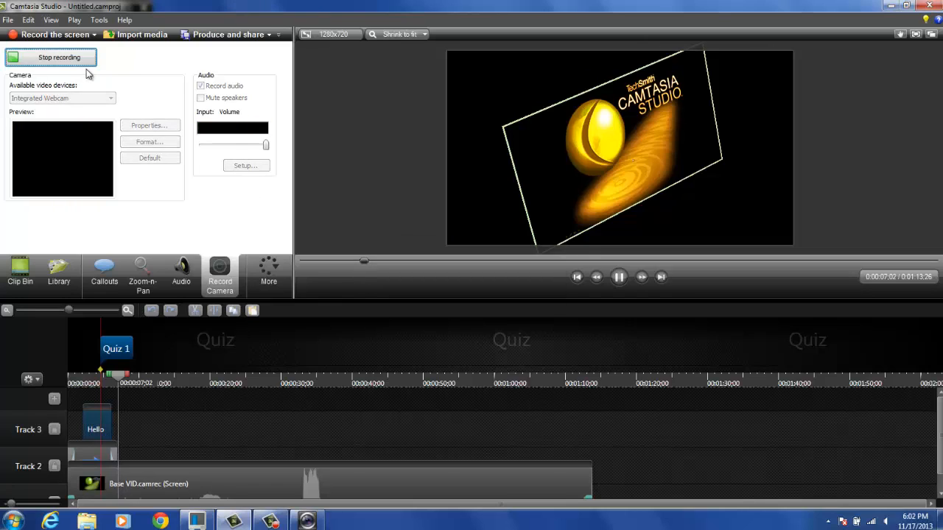
{"action": "left_click", "coordinate": [85, 65]}
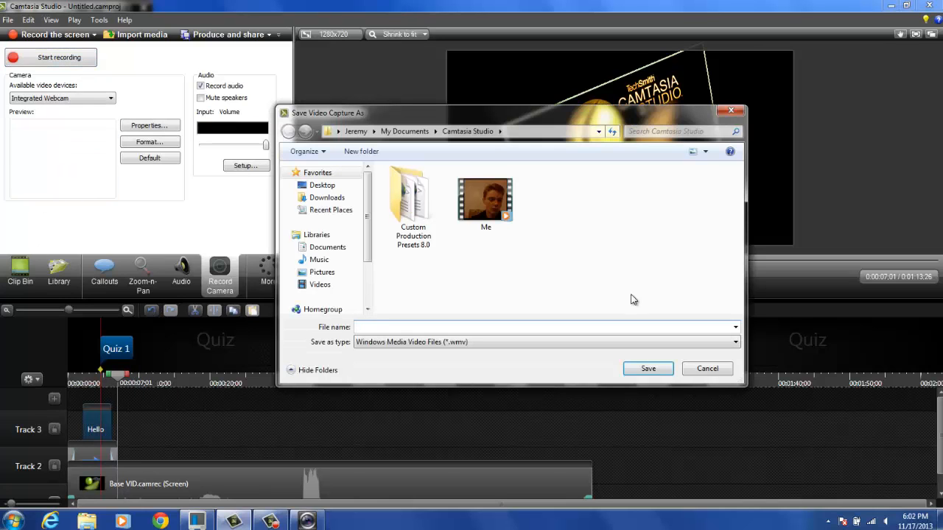
{"action": "left_click", "coordinate": [730, 110]}
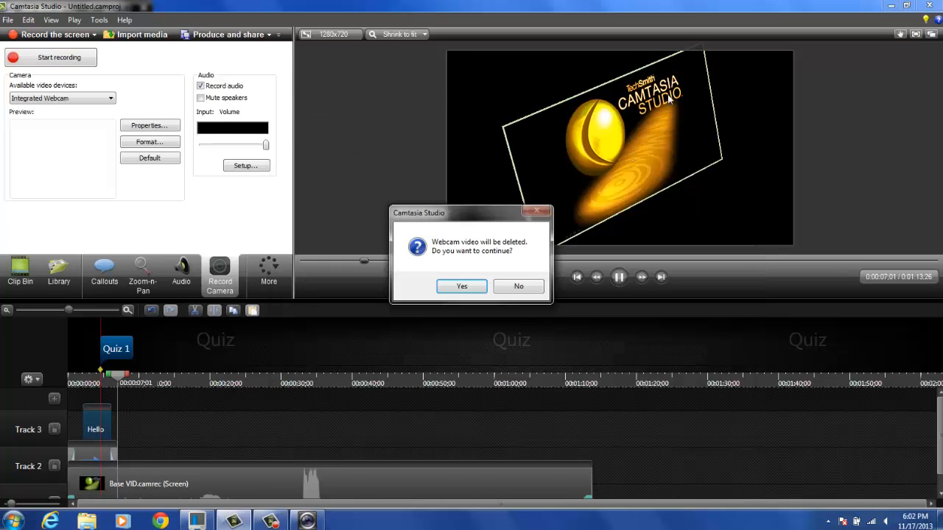
{"action": "left_click", "coordinate": [462, 286]}
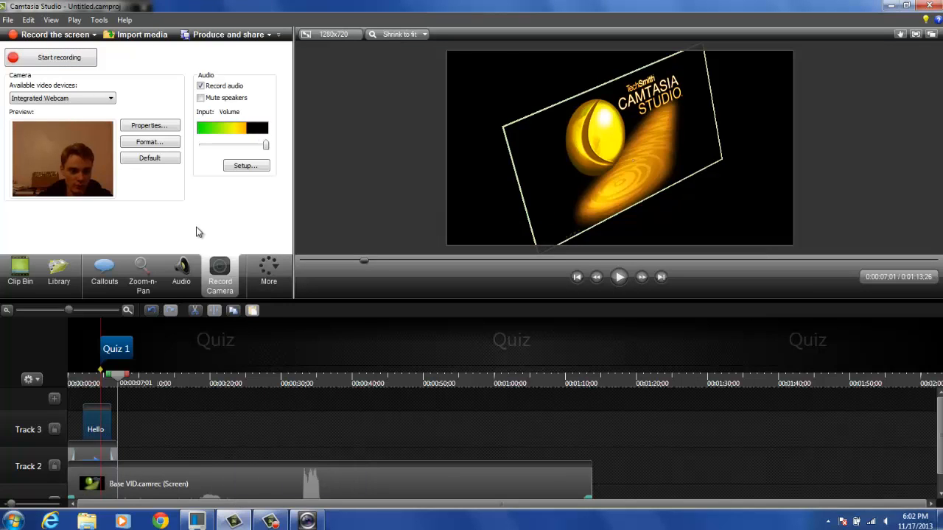
- Place the playhead at 0:00:34;00, silence the Base VID.camrec clip's audio with no range selected, and undo it
{"action": "left_click", "coordinate": [182, 276]}
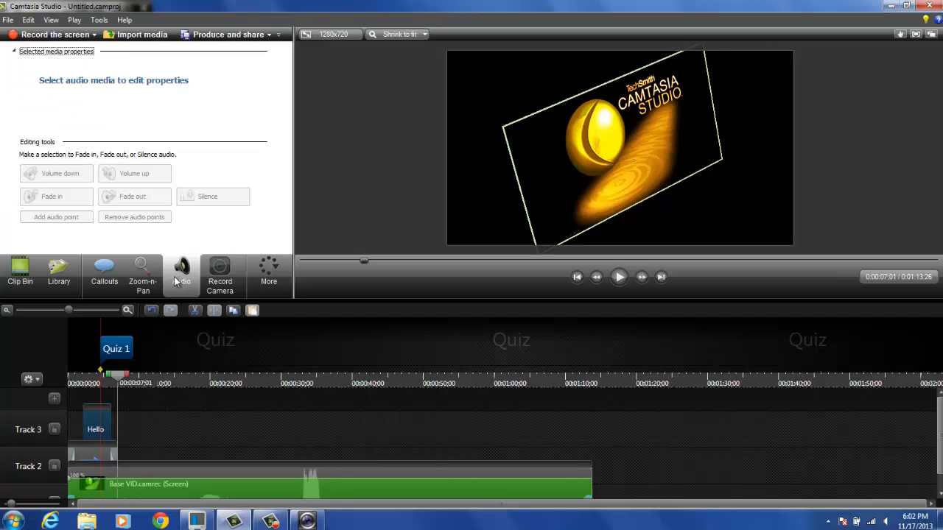
{"action": "left_click", "coordinate": [104, 377]}
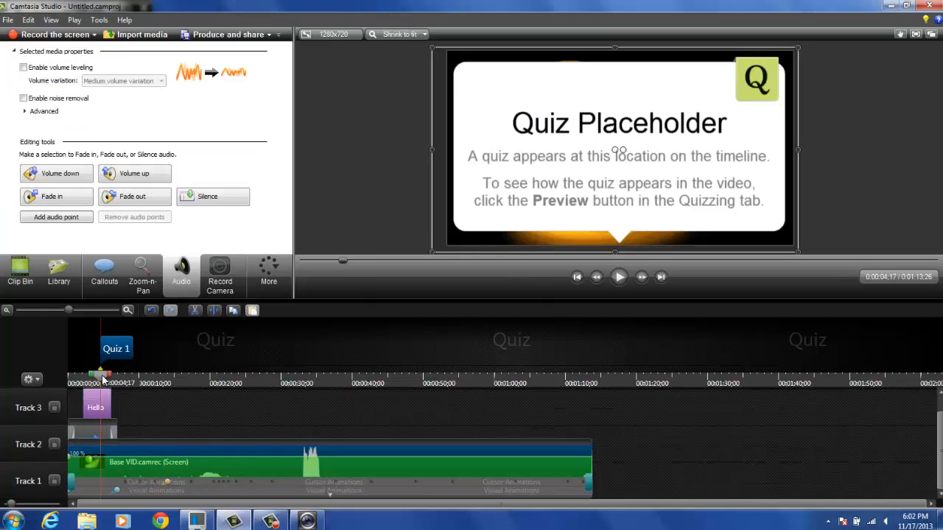
{"action": "left_click_drag", "start_coordinate": [104, 377], "coordinate": [298, 390]}
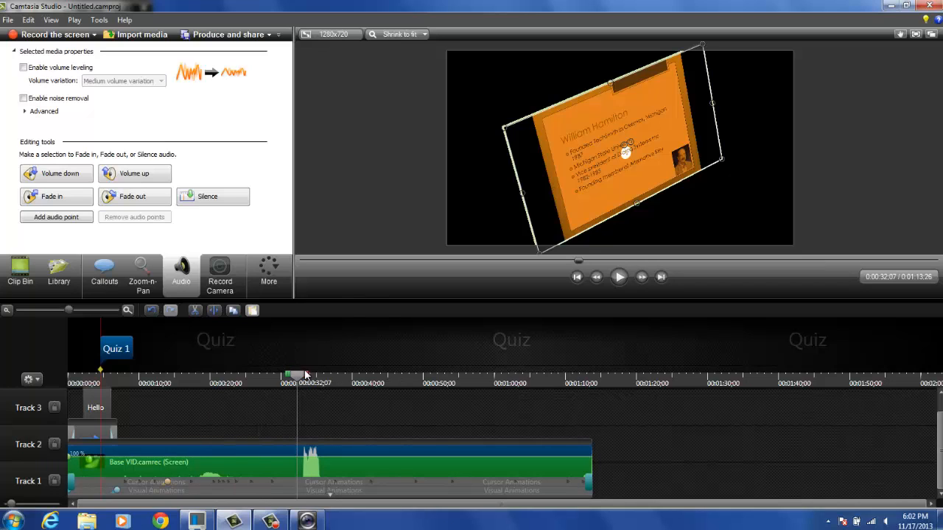
{"action": "left_click_drag", "start_coordinate": [295, 377], "coordinate": [307, 383]}
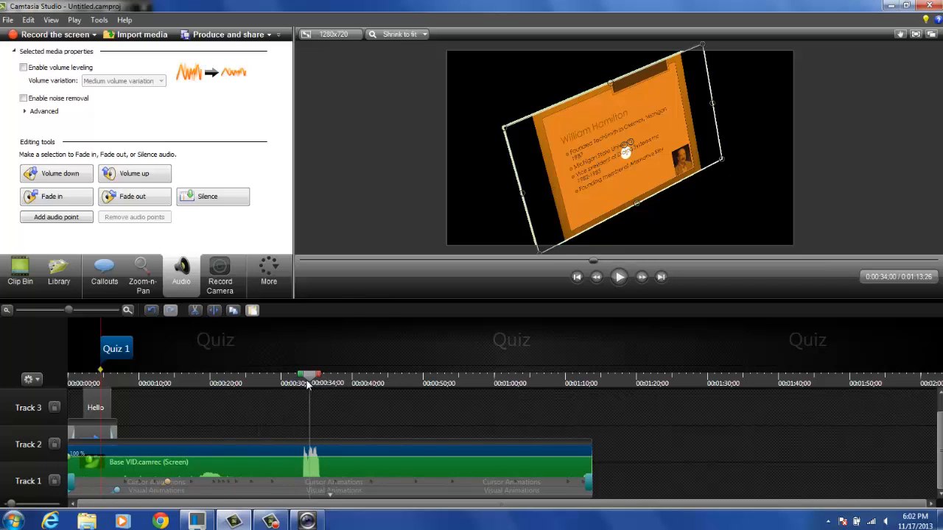
{"action": "left_click", "coordinate": [203, 200]}
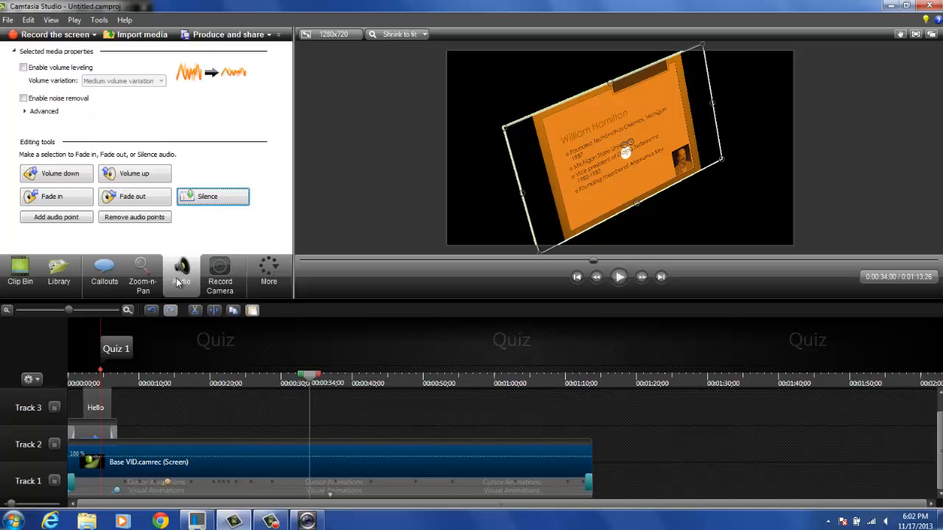
{"action": "left_click", "coordinate": [150, 310]}
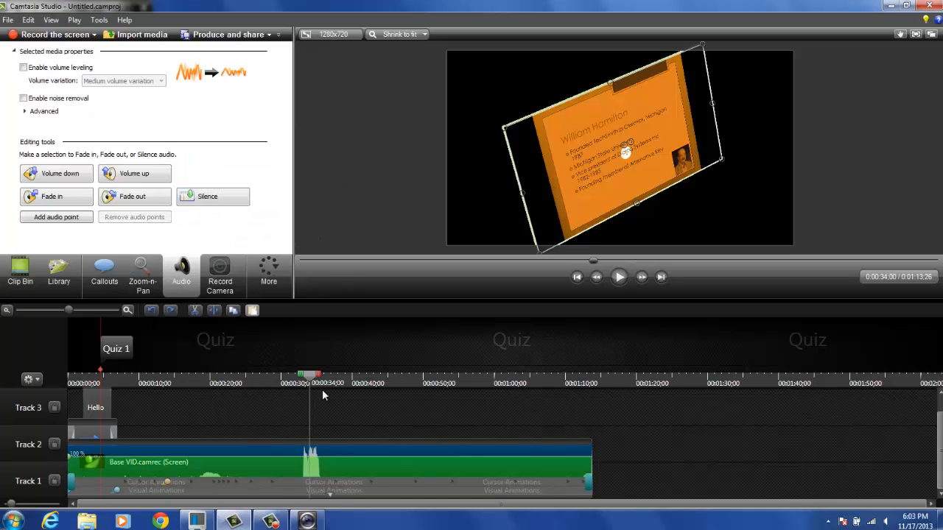
- Silence the audio selection from 0:00:34;00 to 0:00:36;15 and undo the change
{"action": "left_click_drag", "start_coordinate": [321, 377], "coordinate": [328, 377]}
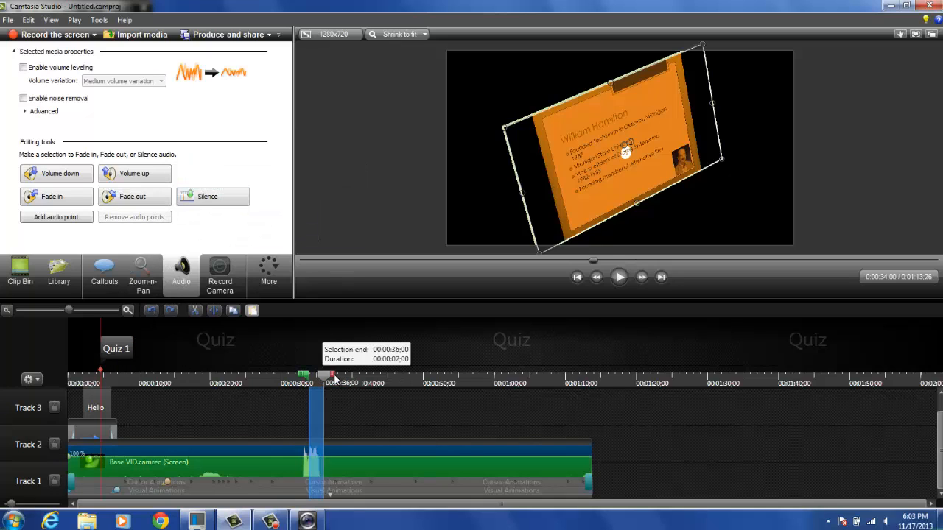
{"action": "left_click", "coordinate": [211, 199]}
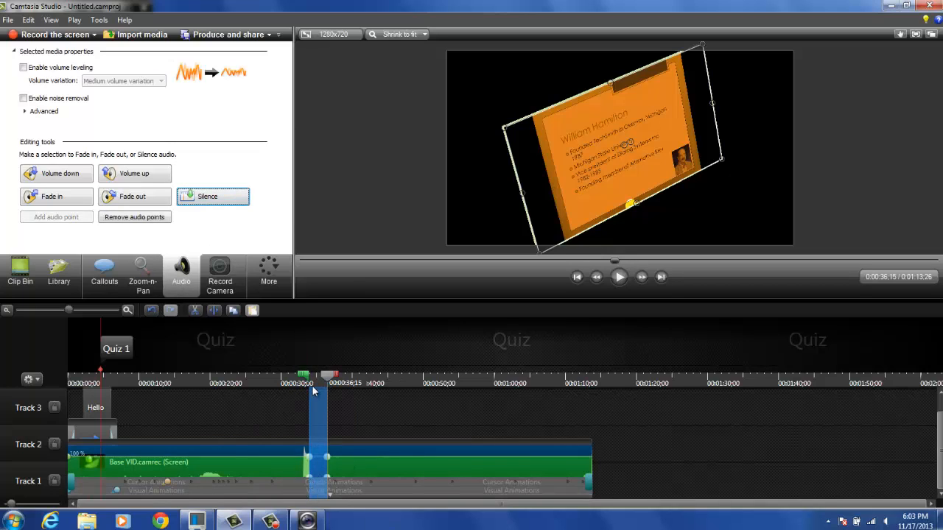
{"action": "left_click", "coordinate": [151, 312]}
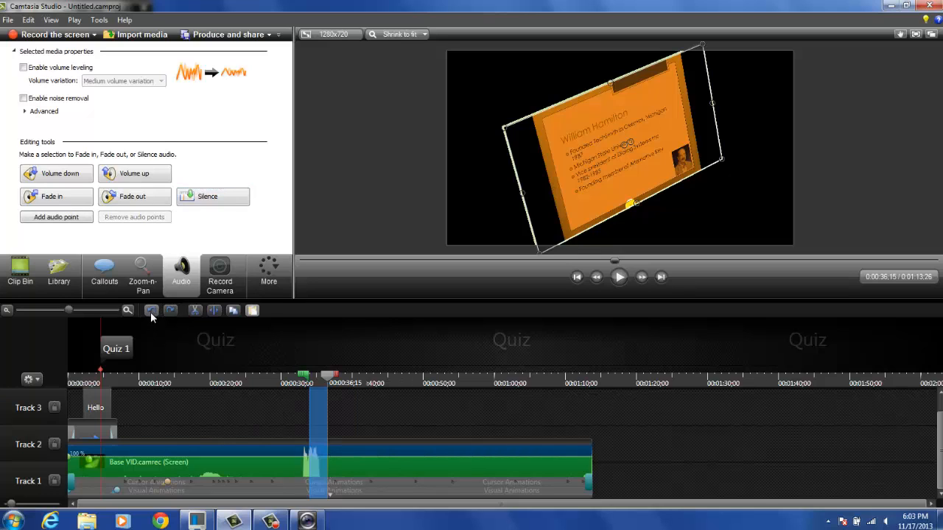
- Select the loud audio section from about 0:00:32;15 to 0:00:36;03 and apply a fade in followed by a fade out
{"action": "left_click", "coordinate": [329, 379]}
{"action": "left_click", "coordinate": [310, 379]}
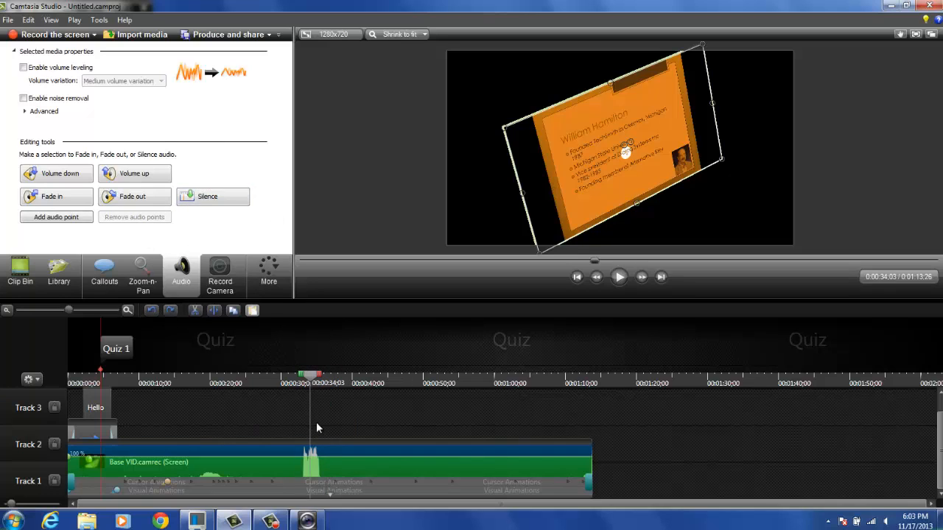
{"action": "mouse_move", "coordinate": [312, 381]}
{"action": "left_mouse_down"}
{"action": "mouse_move", "coordinate": [289, 379]}
{"action": "mouse_move", "coordinate": [327, 377]}
{"action": "left_mouse_up"}
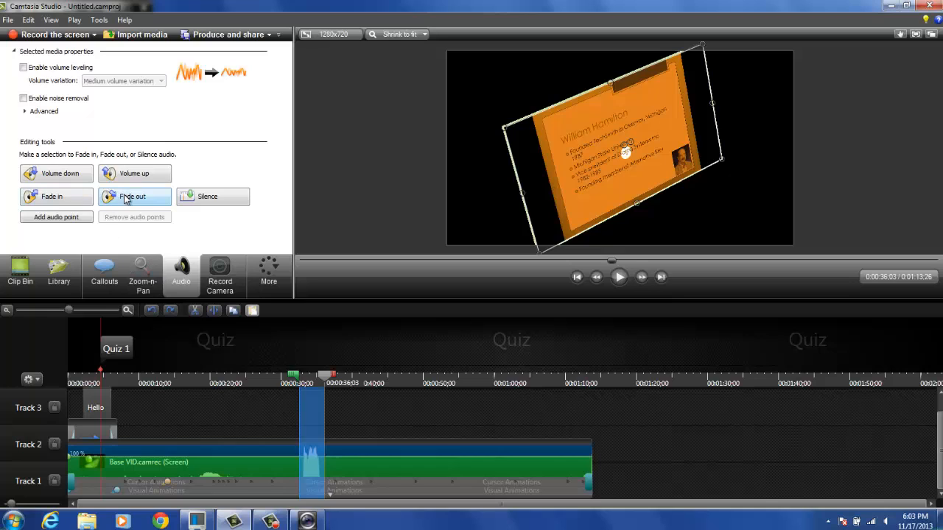
{"action": "left_click", "coordinate": [74, 197]}
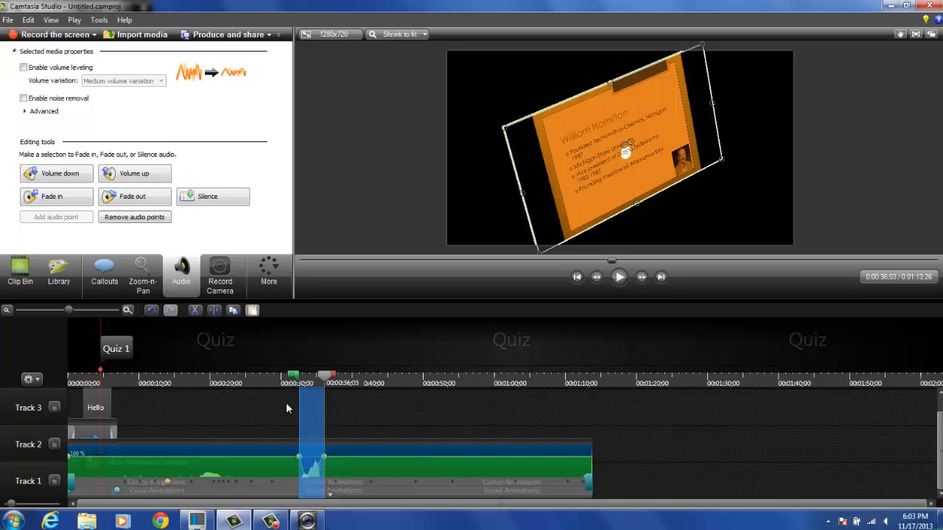
{"action": "left_click", "coordinate": [146, 196]}
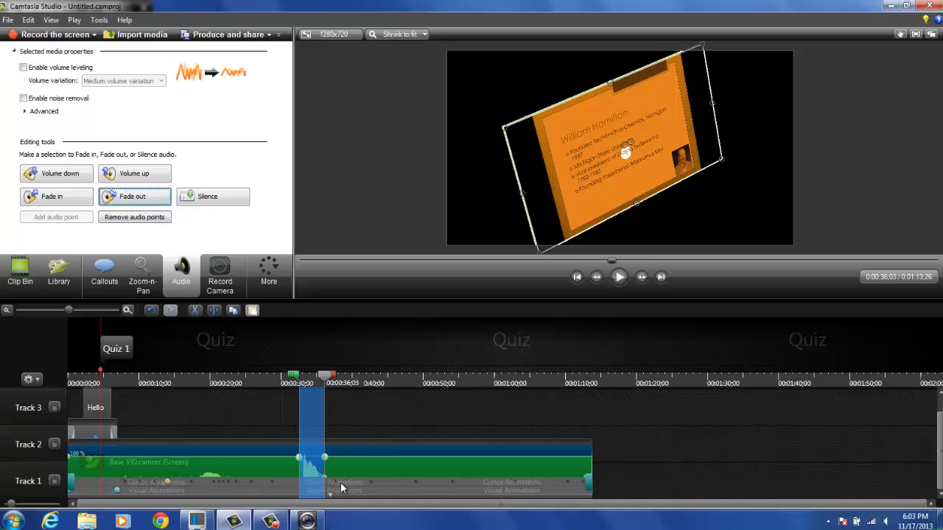
- Adjust the selected section's loudness with Volume down, raise its starting audio point, and apply Volume up
{"action": "left_click", "coordinate": [70, 175]}
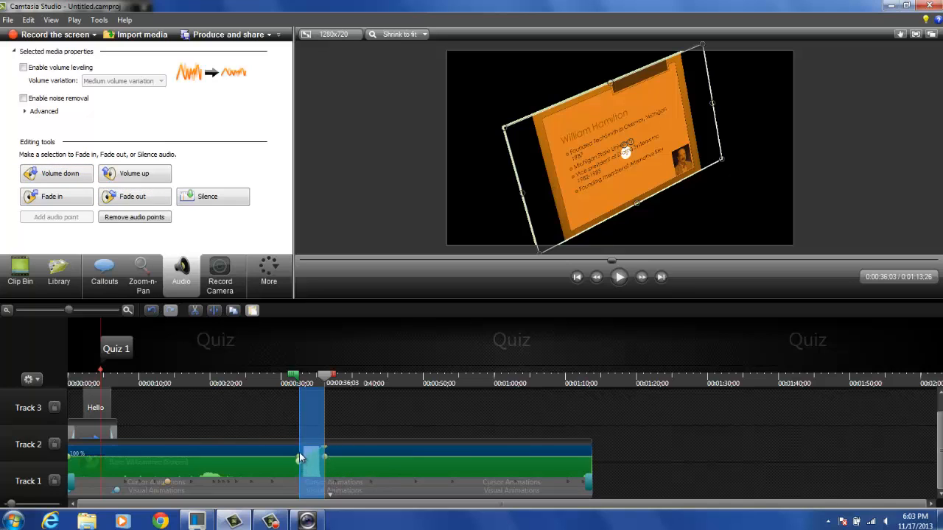
{"action": "left_click_drag", "start_coordinate": [299, 458], "coordinate": [299, 442]}
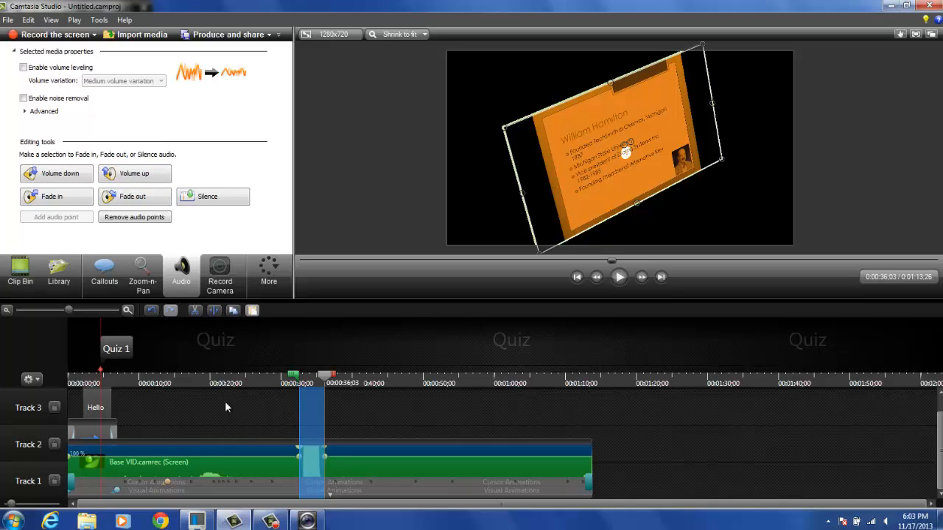
{"action": "left_click", "coordinate": [141, 175]}
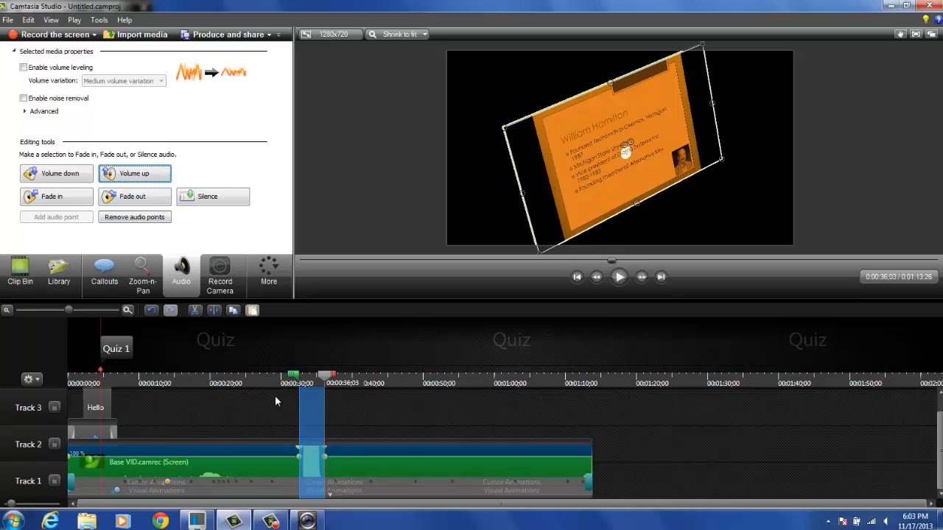